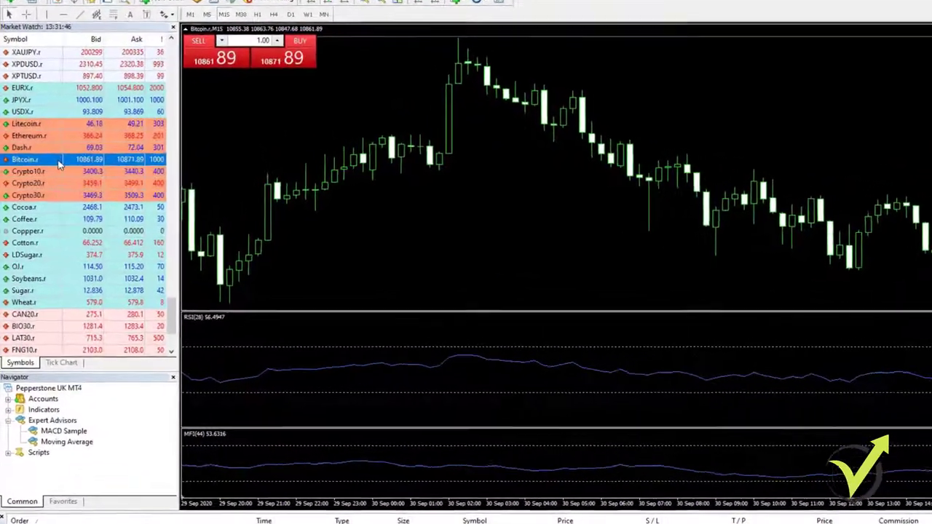
Open a new chart window for the Bitcoin.r symbol.
right_click(50, 166)
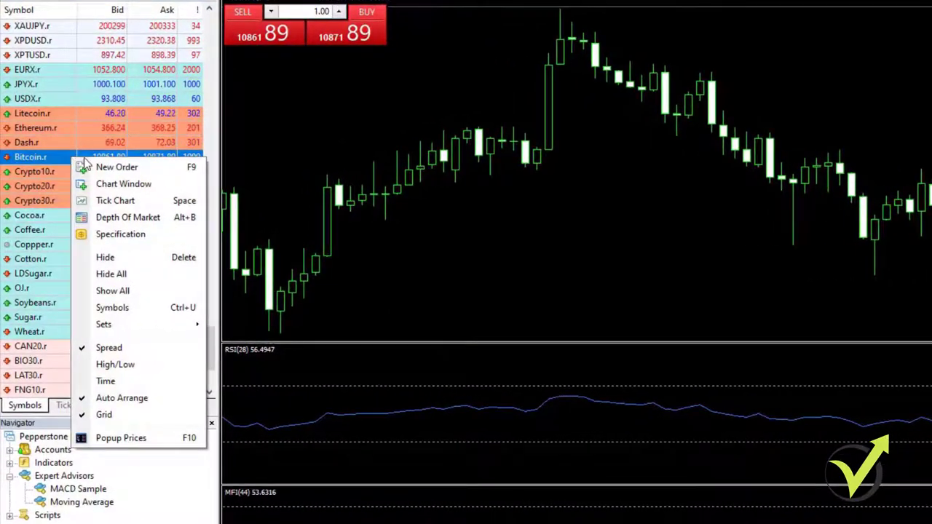
click(113, 187)
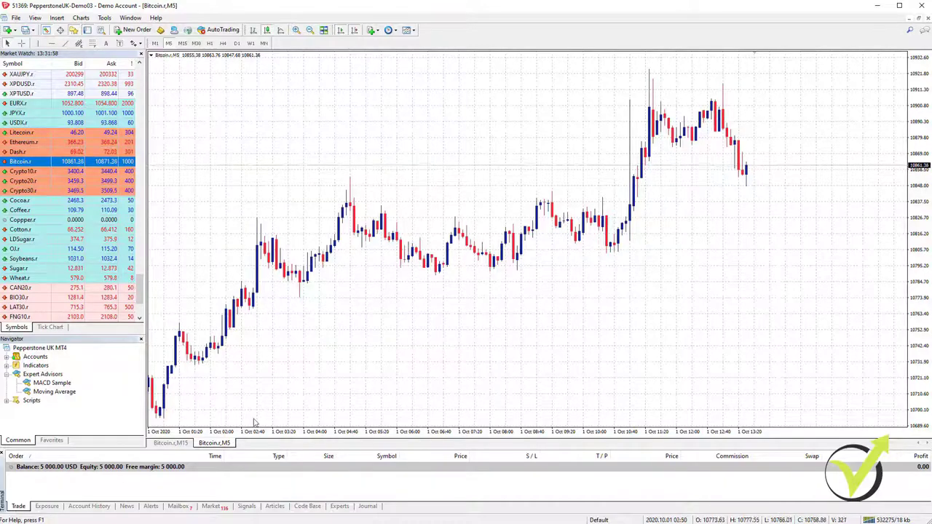
Reset the new Bitcoin.r M5 chart's colors to the defaults and turn off its grid.
right_click(452, 179)
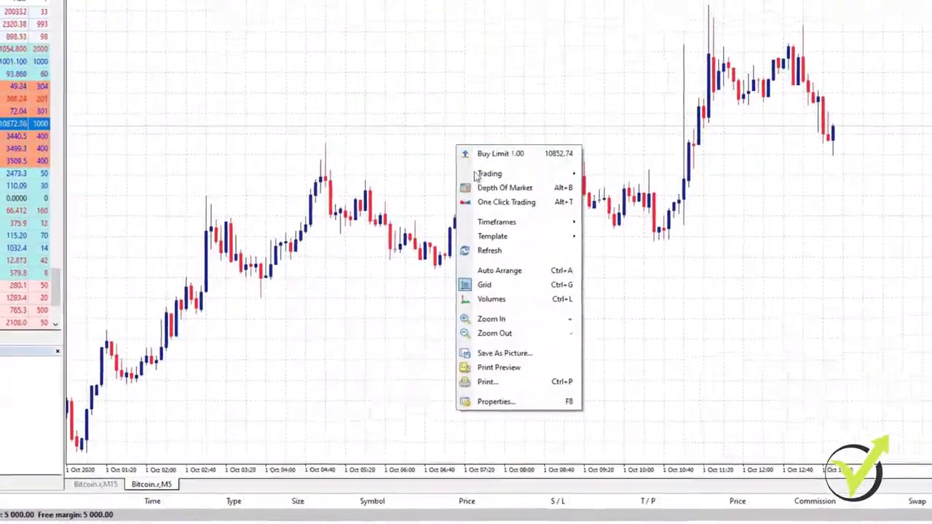
click(502, 404)
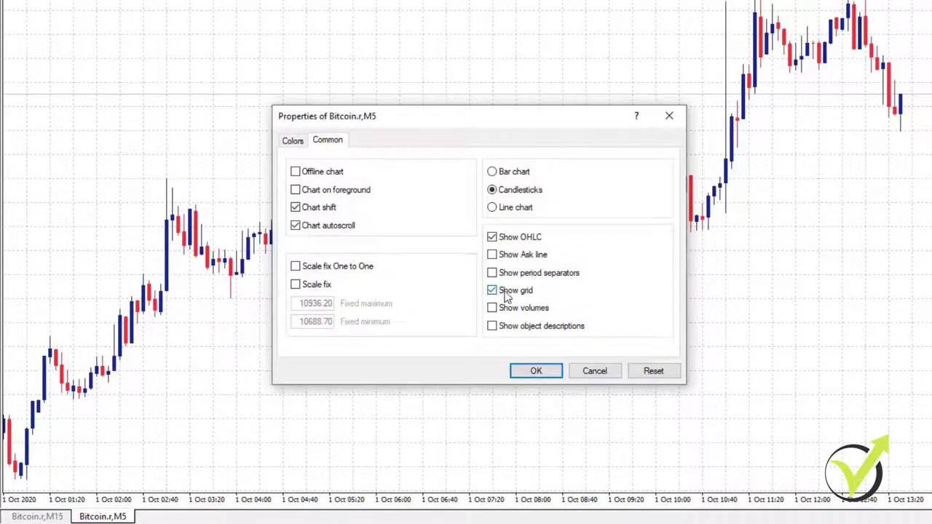
click(295, 144)
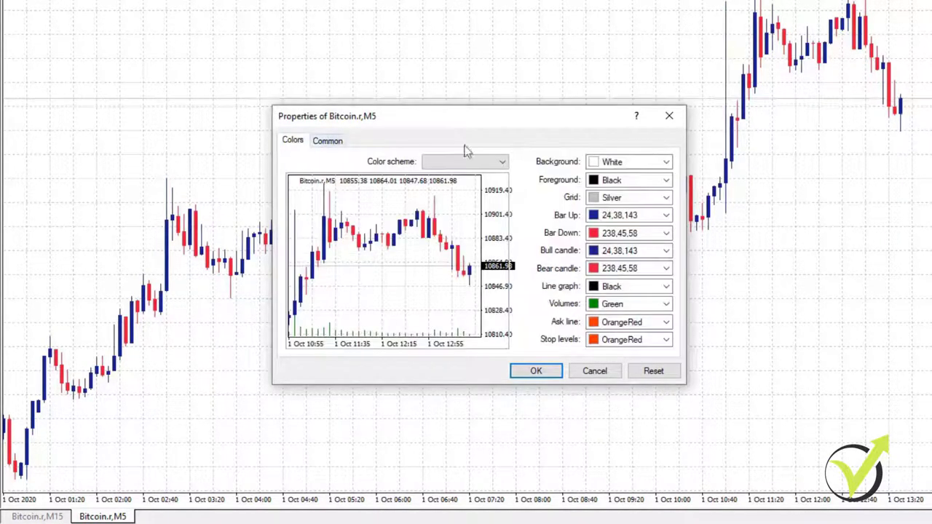
click(654, 374)
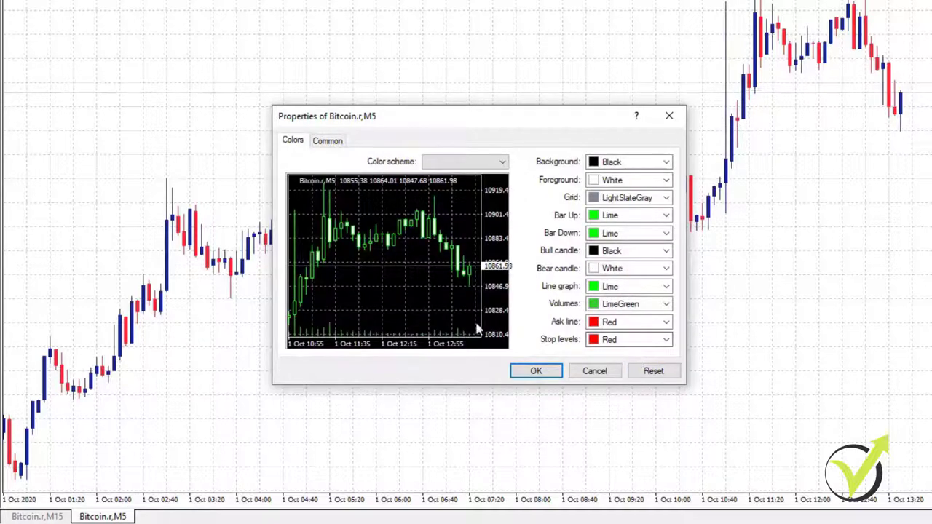
click(553, 375)
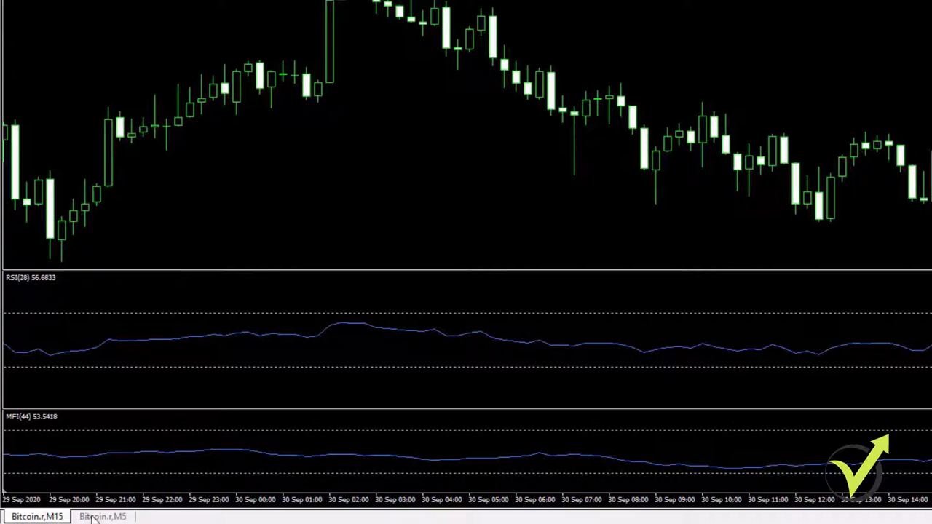
click(102, 516)
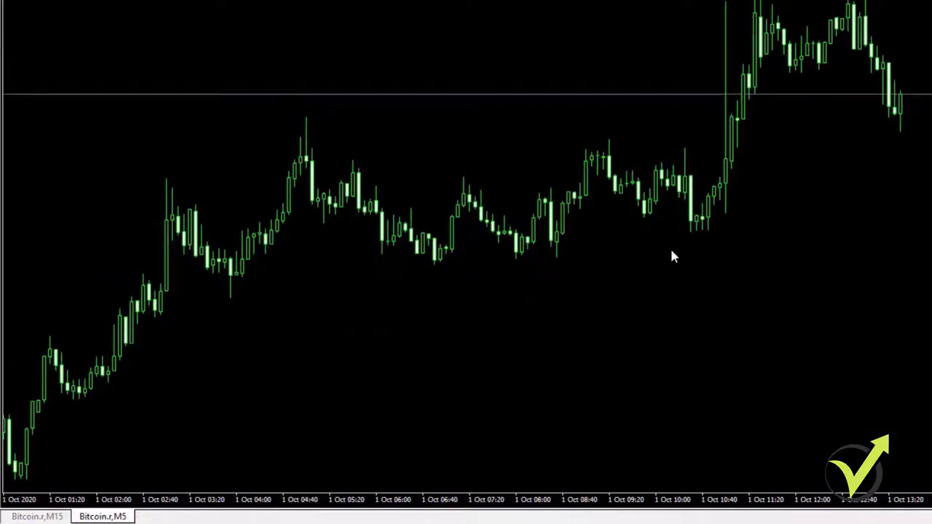
right_click(441, 135)
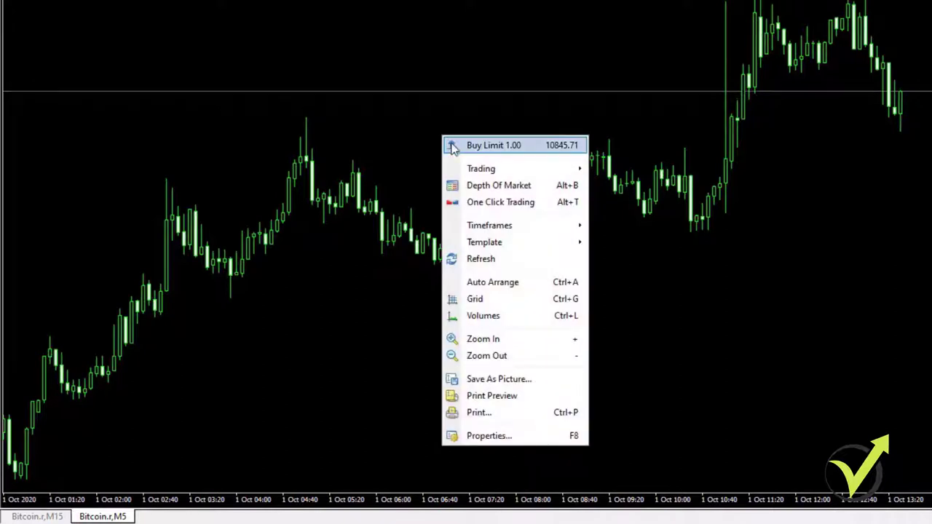
mouse_move(495, 244)
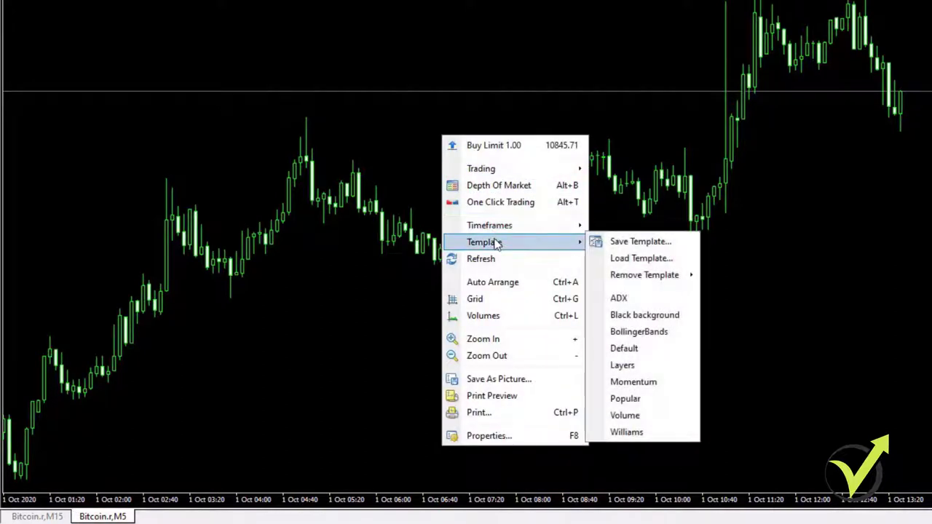
click(664, 246)
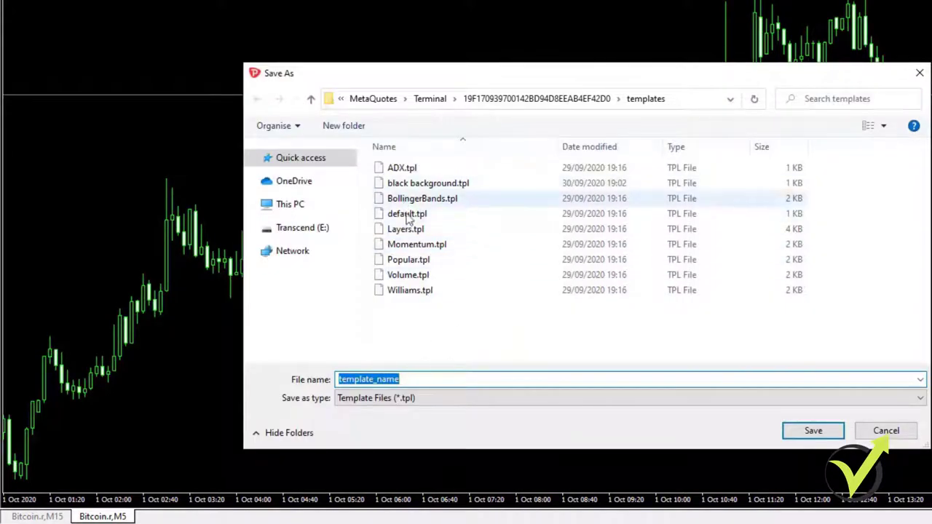
click(886, 430)
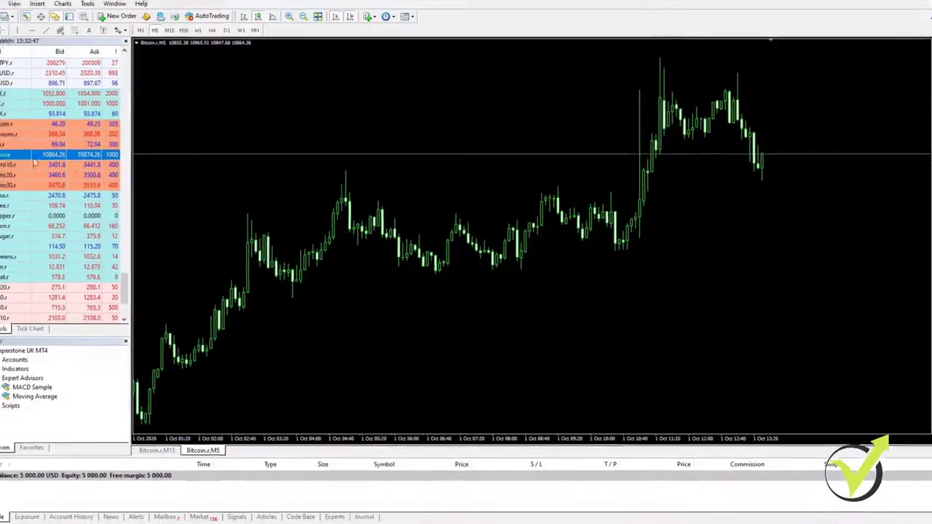
Apply the saved Black background template to the Bitcoin.r M5 chart.
right_click(413, 176)
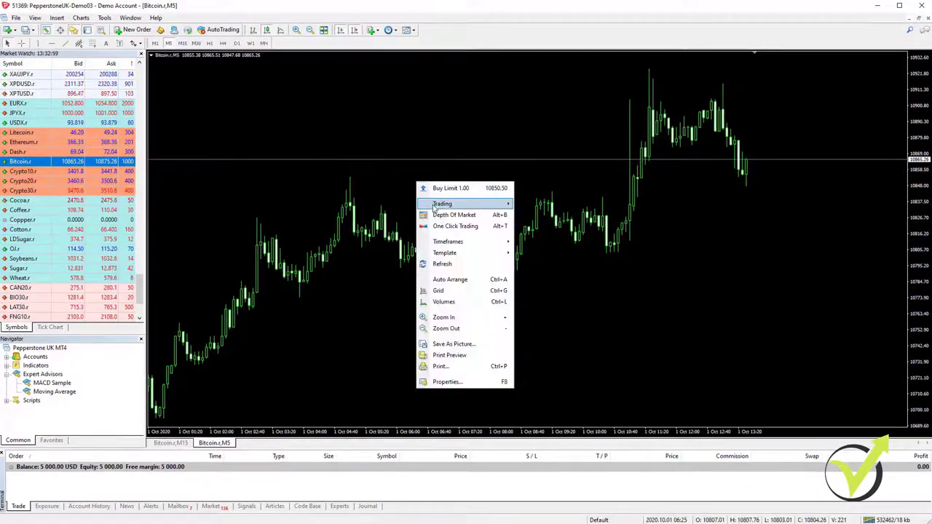
mouse_move(445, 252)
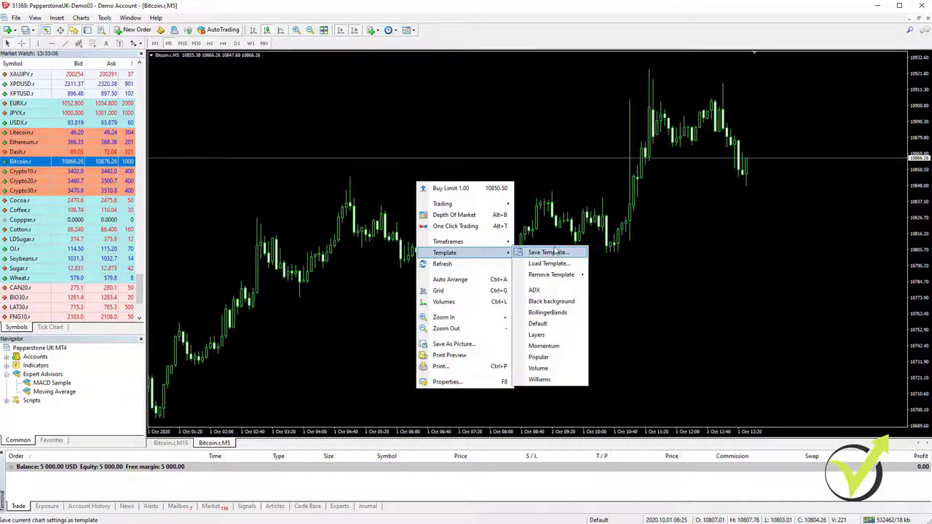
click(558, 305)
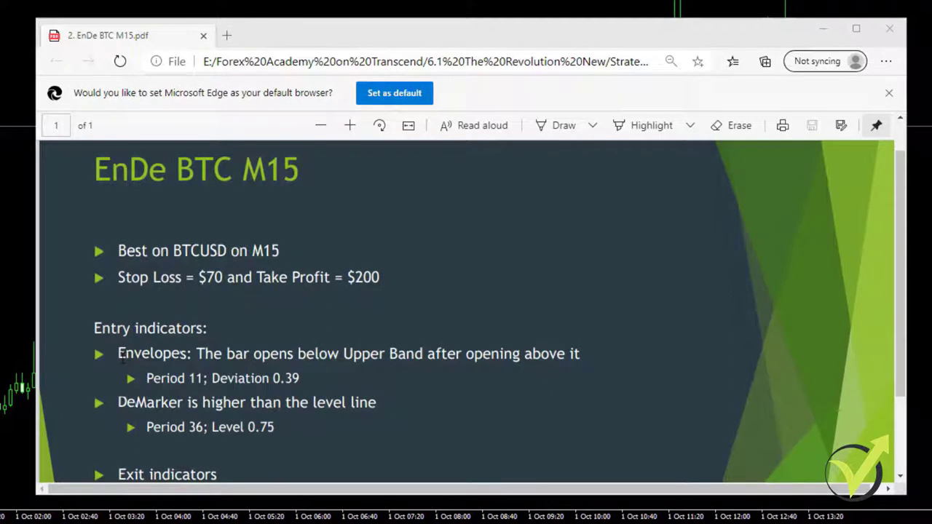
Review the entry and exit indicators and their parameters in the EnDe BTC M15 PDF, and move its window off the chart.
drag(119, 355, 187, 356)
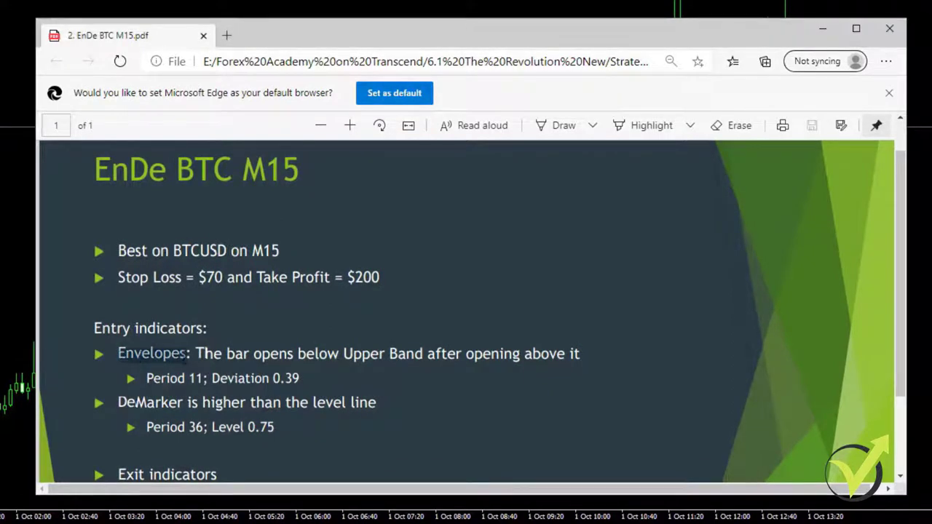
drag(119, 403, 181, 400)
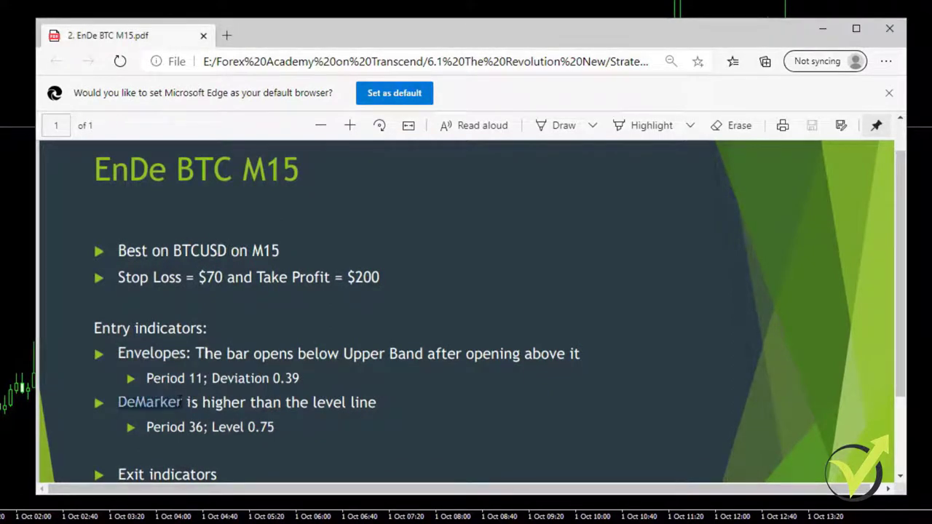
click(131, 352)
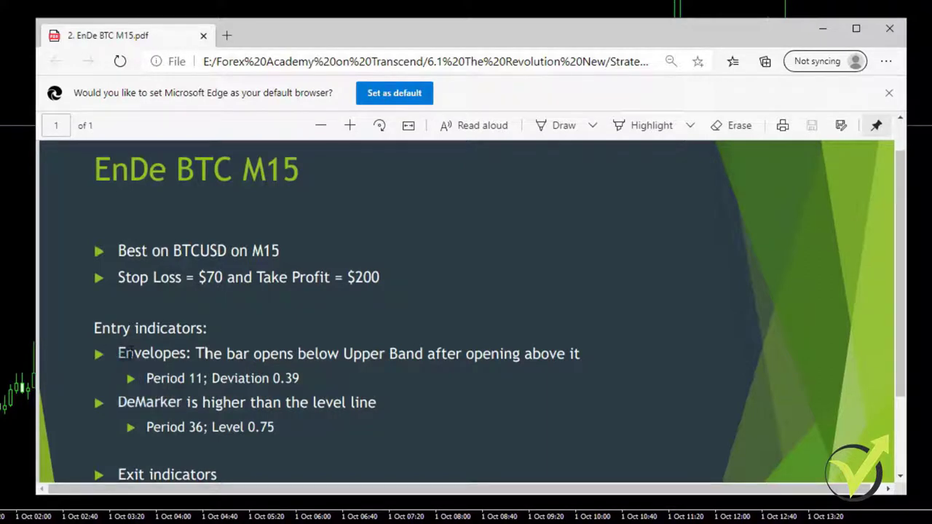
drag(118, 403, 136, 403)
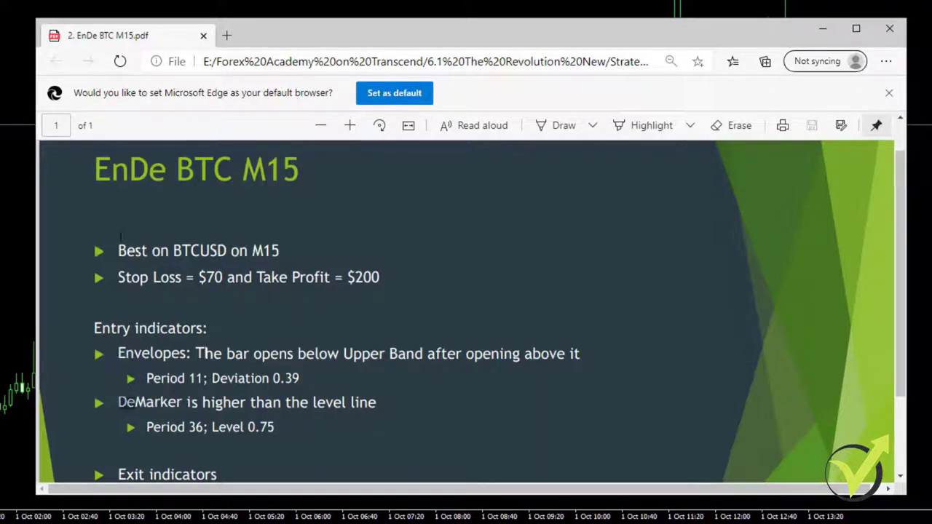
double_click(130, 169)
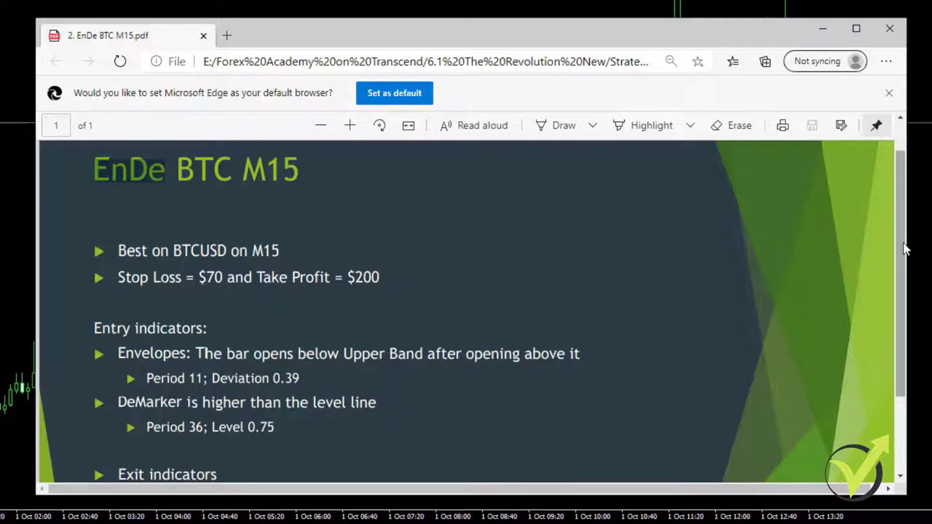
drag(905, 249, 903, 301)
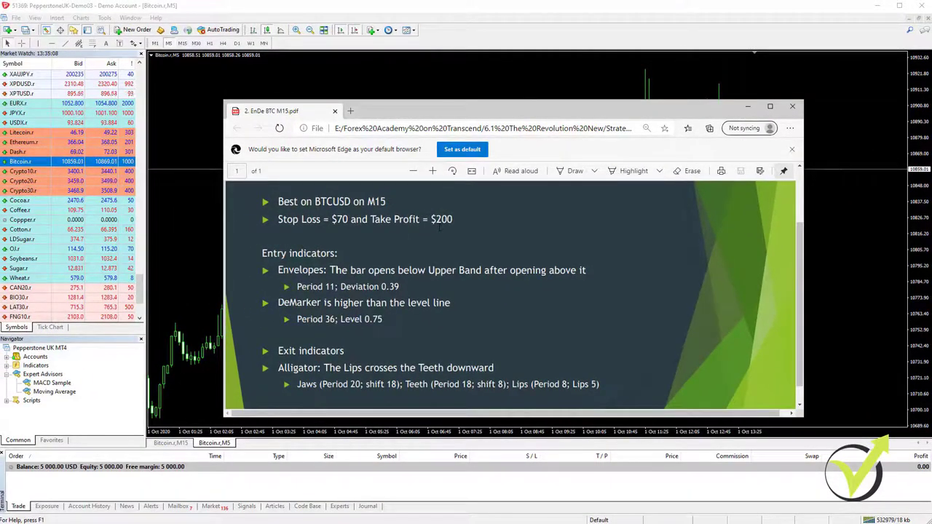
drag(470, 115, 931, 169)
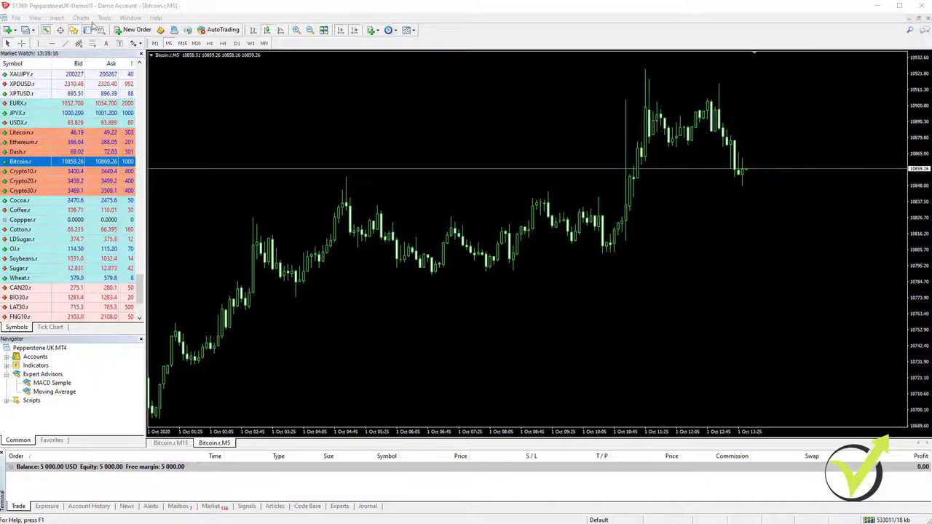
Add the Envelopes trend indicator to the Bitcoin.r M5 chart with period 11 and deviation 0.39%.
click(61, 18)
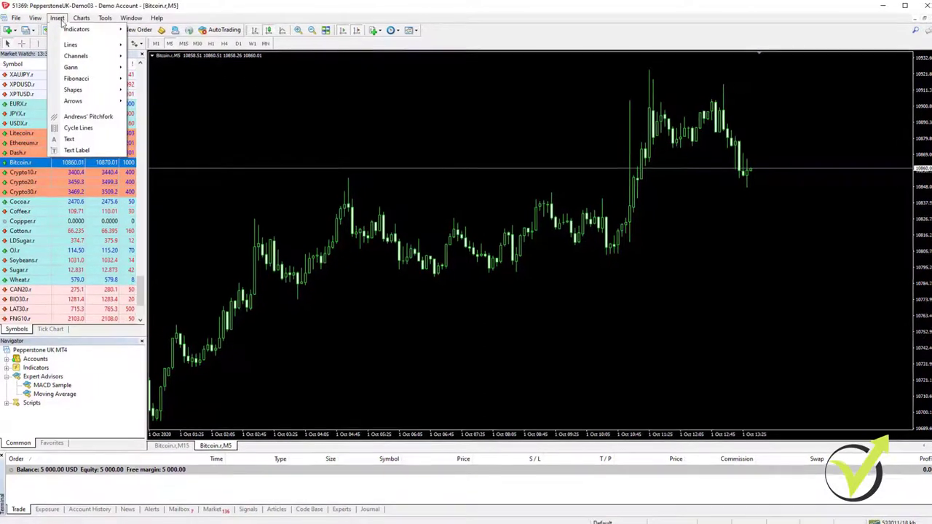
mouse_move(66, 32)
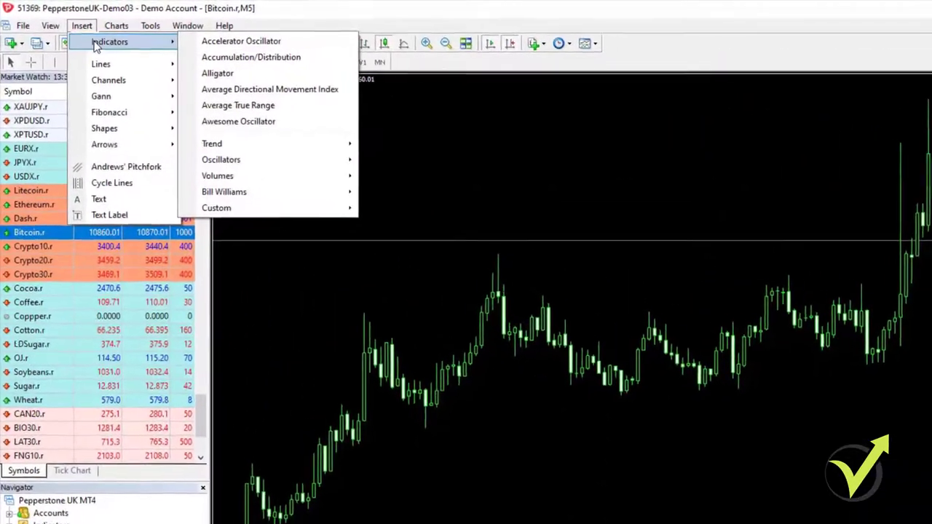
mouse_move(264, 153)
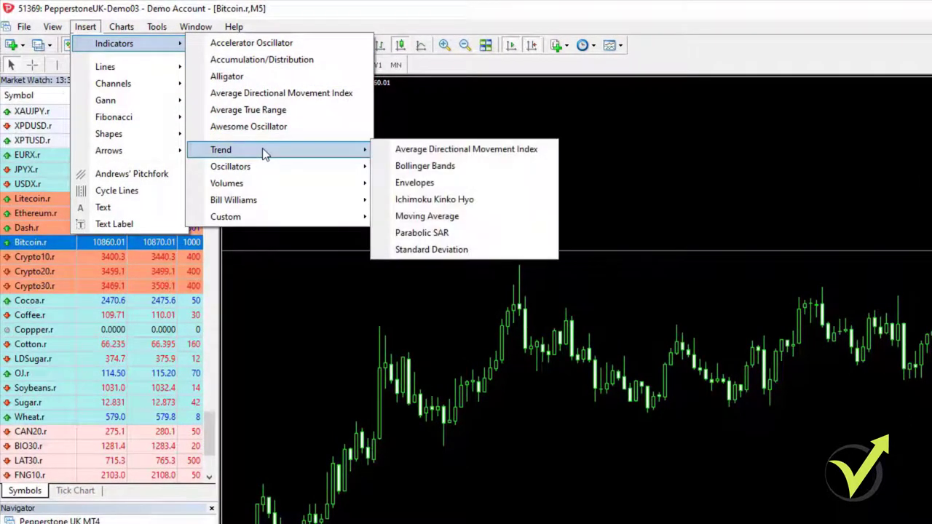
click(402, 186)
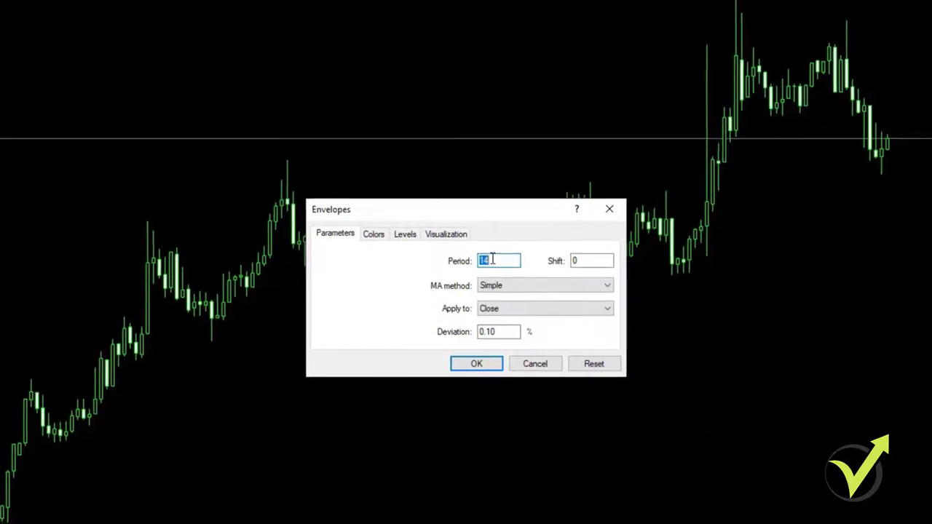
text(11)
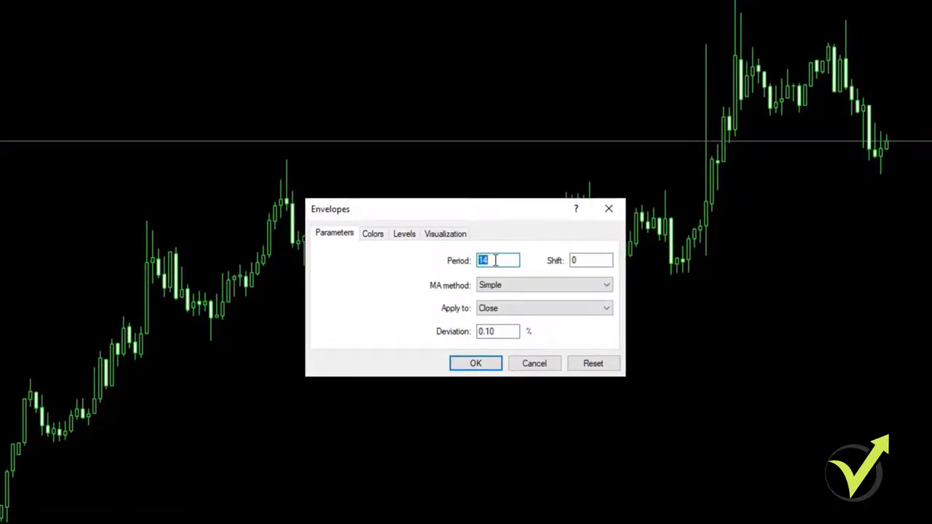
drag(503, 330, 482, 333)
text(0.39)
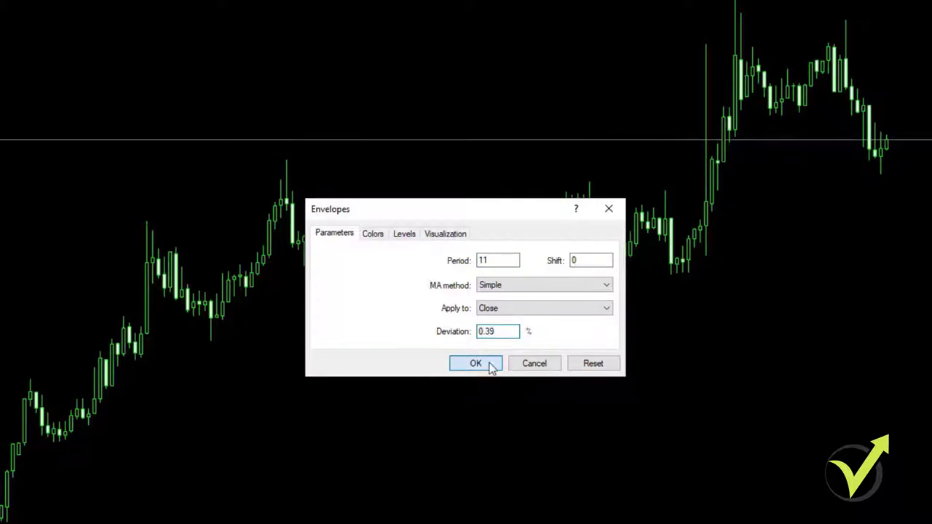
click(486, 364)
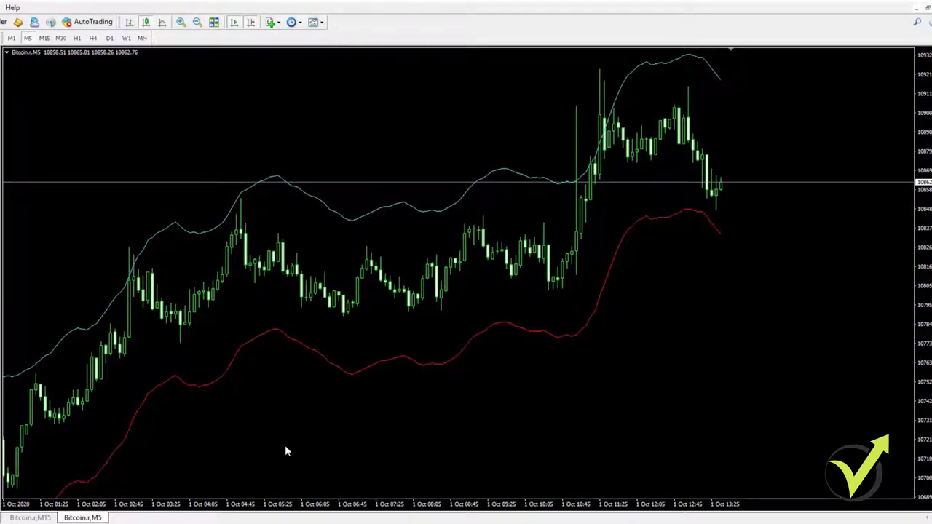
Turn off the chart shift on the Bitcoin.r M5 chart and go back to the 30 Sep bars.
scroll(587, 372, up, 10)
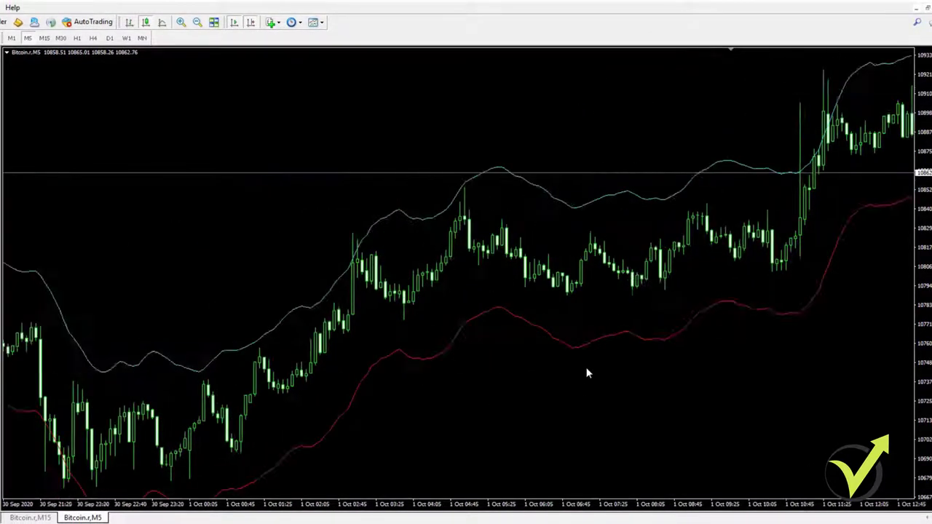
scroll(587, 372, down, 10)
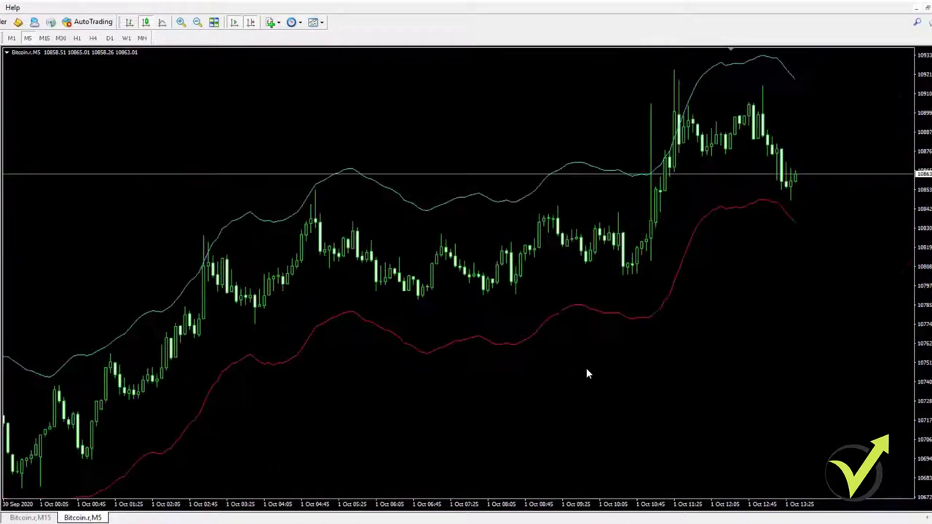
click(250, 23)
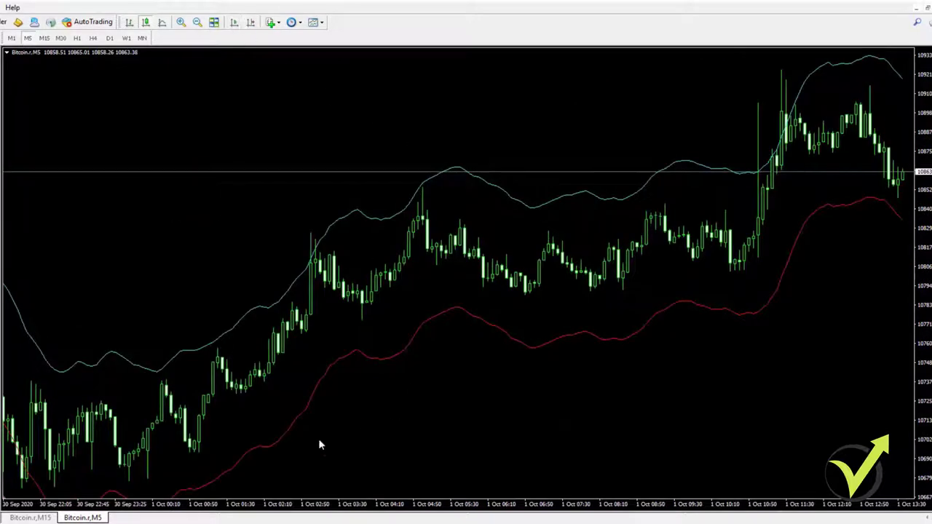
scroll(578, 388, up, 10)
scroll(428, 345, up, 5)
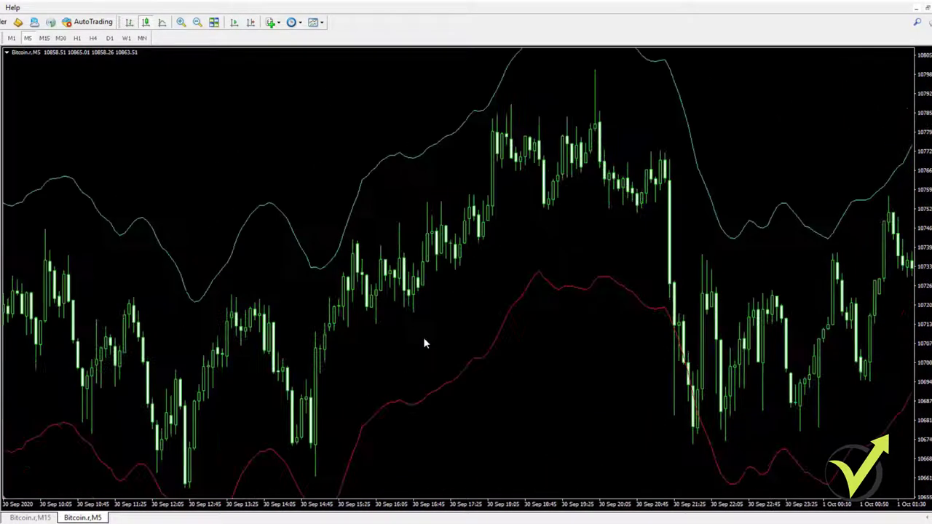
Zoom out the chart and compress its price scale to examine how price moves against the Envelopes bands.
click(197, 22)
drag(921, 230, 927, 304)
scroll(459, 367, up, 3)
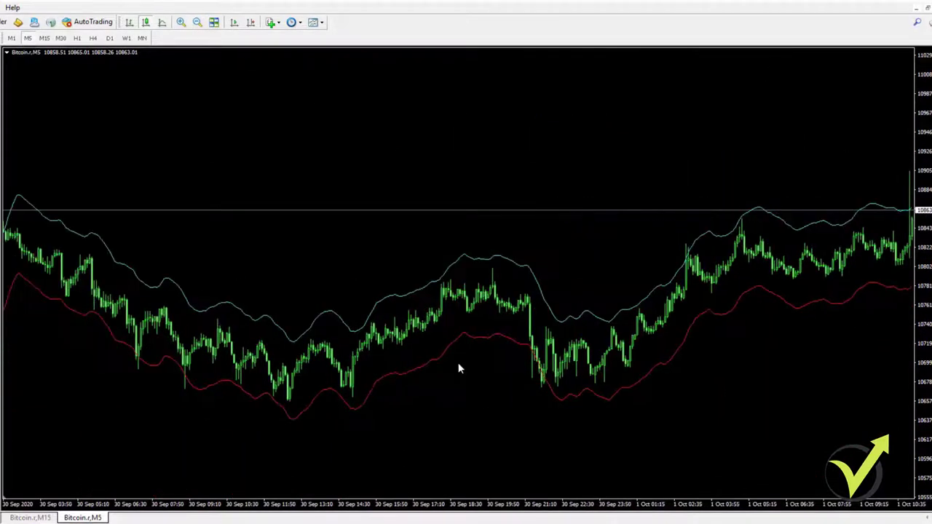
scroll(408, 368, up, 3)
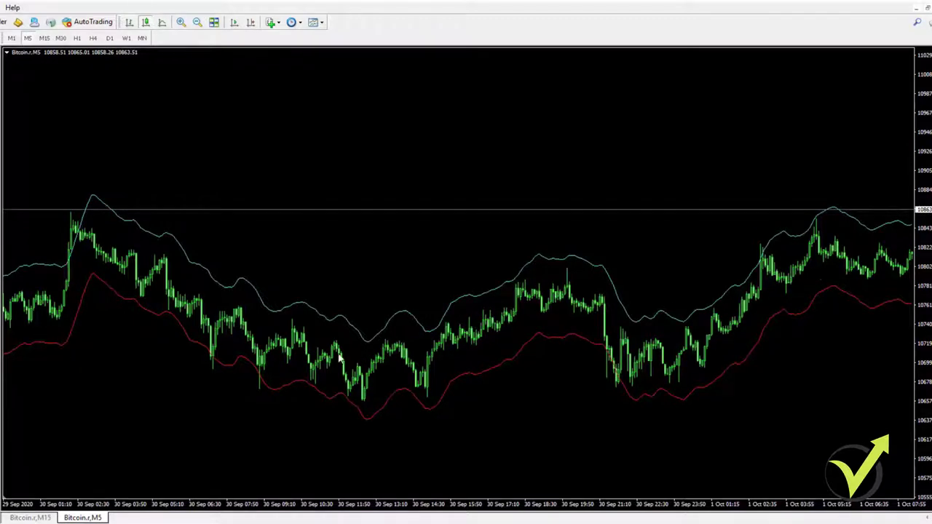
Switch the Bitcoin.r chart to the M15 timeframe and compress its price scale over the 23 to 29 Sep bars.
scroll(690, 379, up, 5)
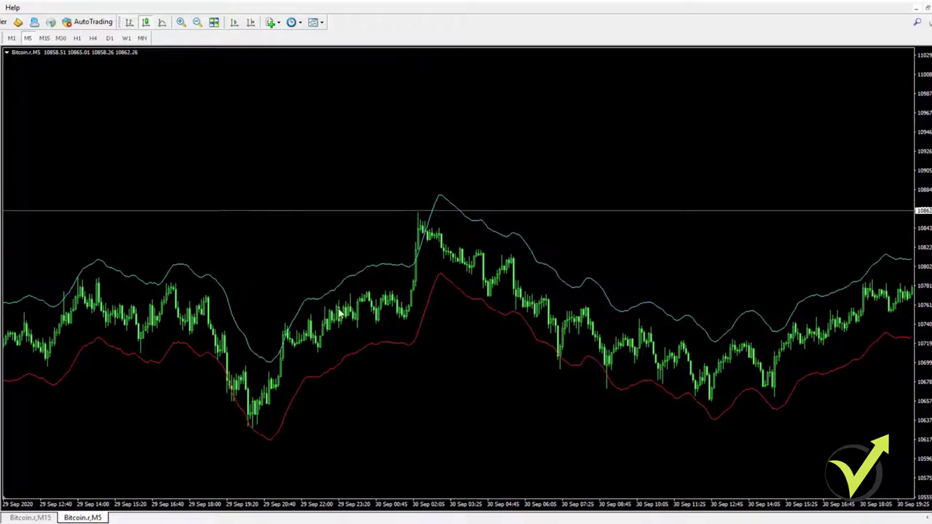
mouse_move(427, 236)
click(45, 38)
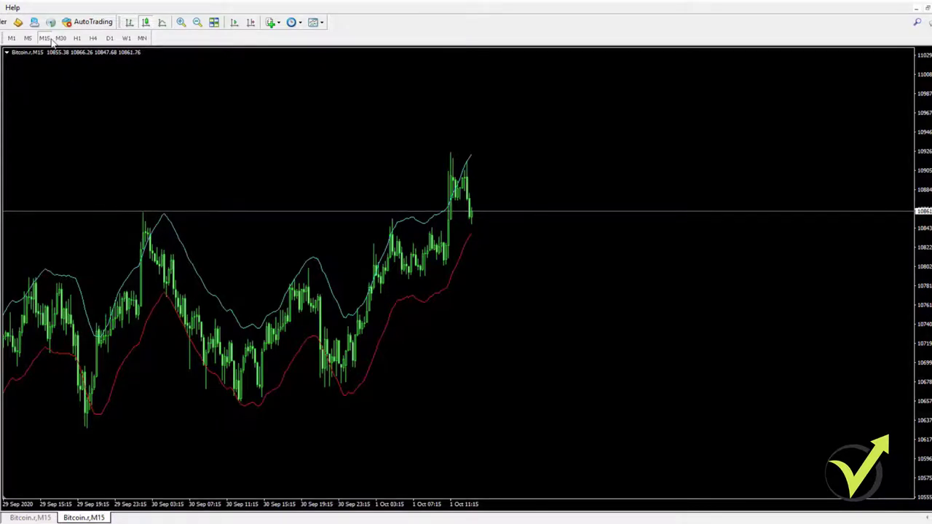
drag(110, 274, 694, 384)
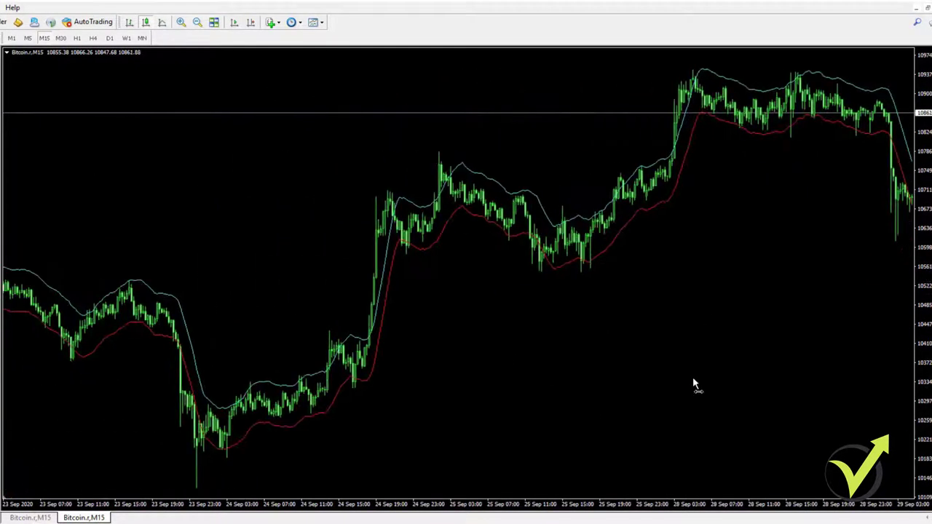
drag(929, 190, 929, 211)
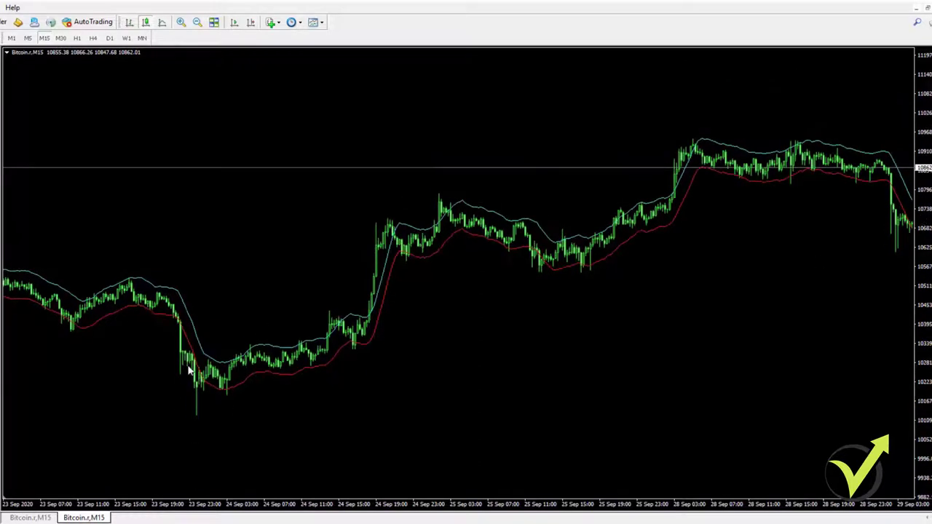
Go back through the M15 history to mid-September to examine how price moves against the Envelopes bands.
scroll(165, 324, up, 3)
scroll(166, 297, up, 3)
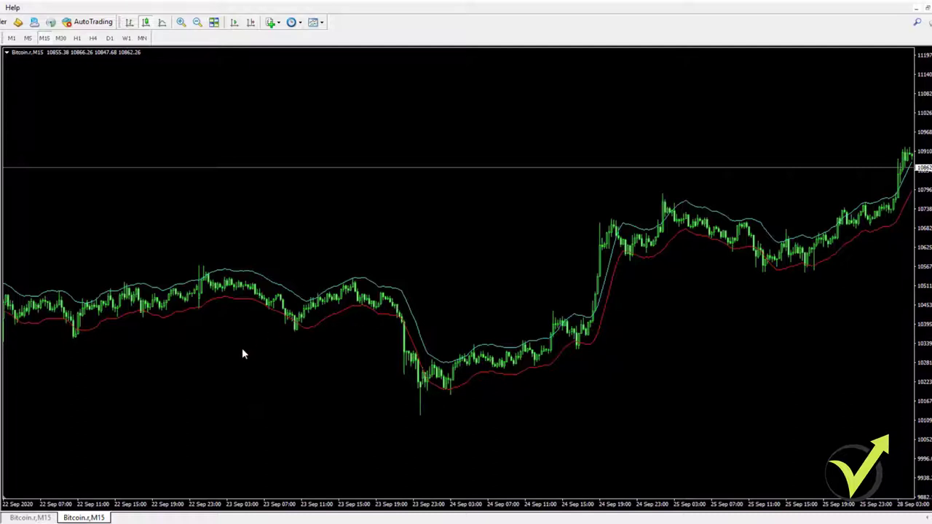
drag(129, 361, 202, 370)
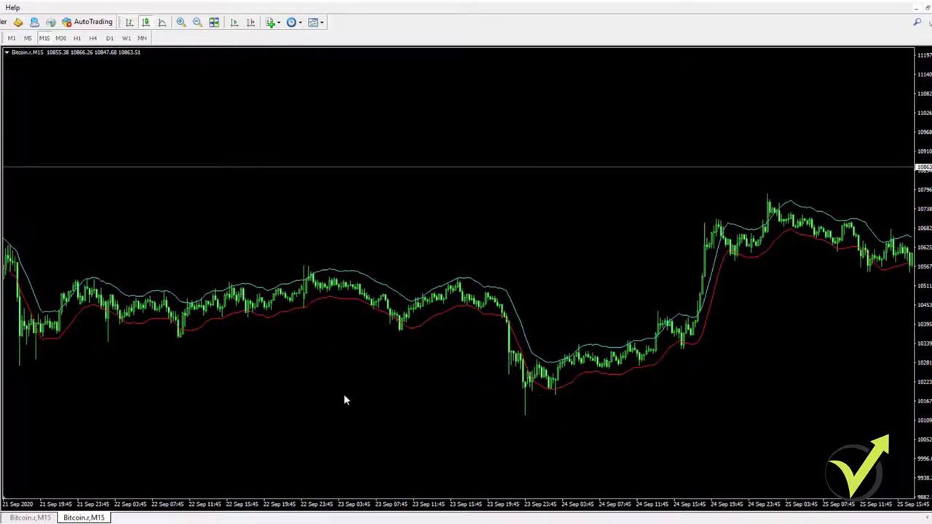
scroll(348, 400, up, 2)
drag(347, 400, 736, 374)
scroll(310, 343, up, 4)
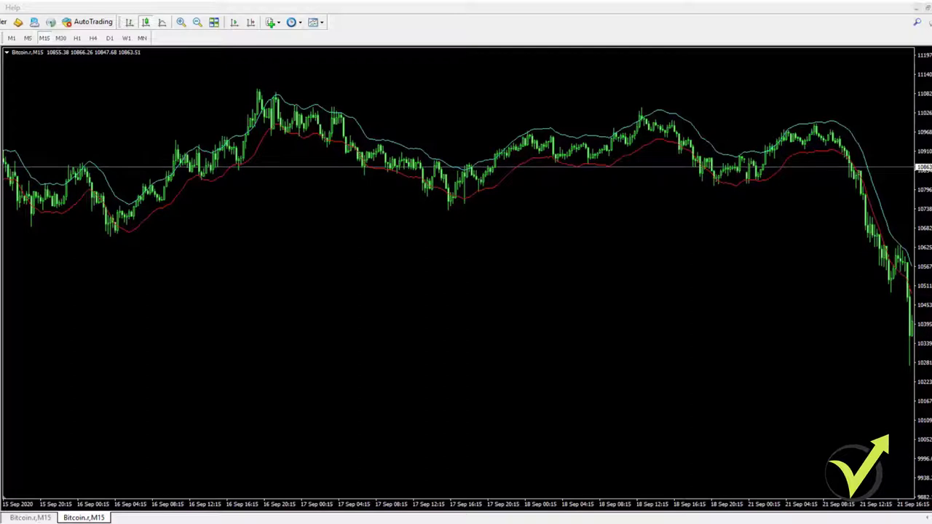
scroll(307, 386, down, 2)
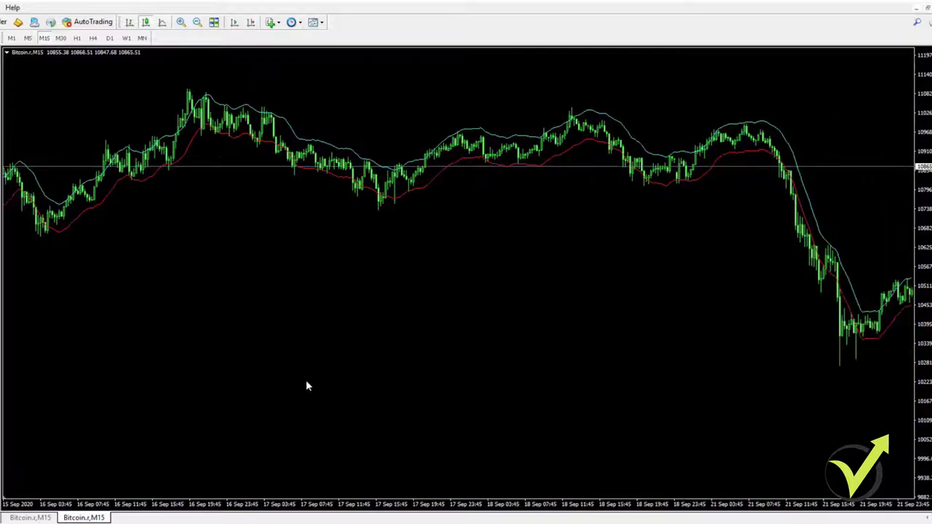
Zoom in on the 16 Sep evening peak and examine the candle openings around the upper Envelopes band.
click(181, 23)
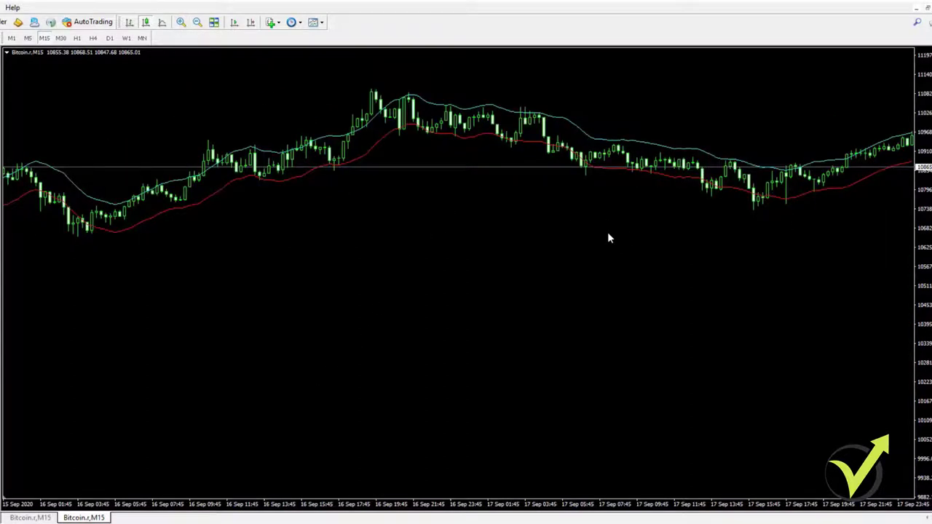
scroll(609, 238, down, 8)
scroll(555, 240, up, 8)
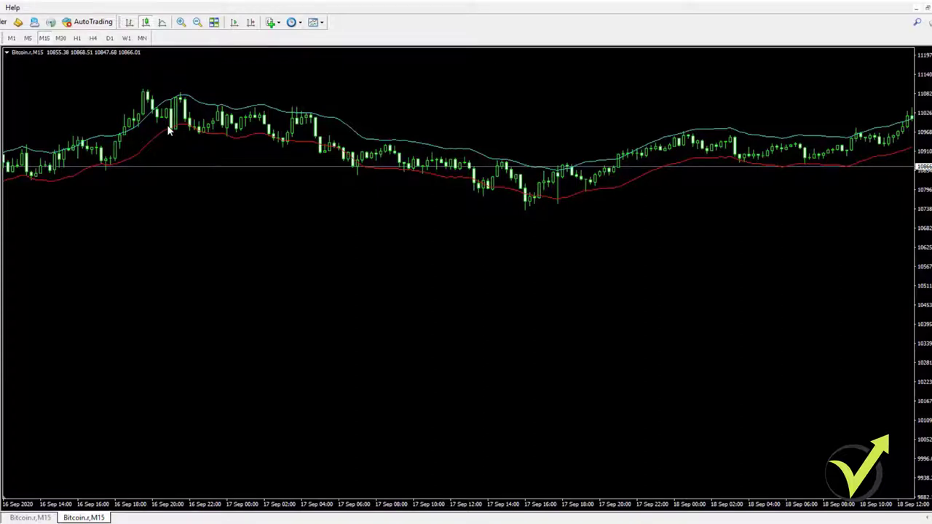
scroll(175, 175, up, 5)
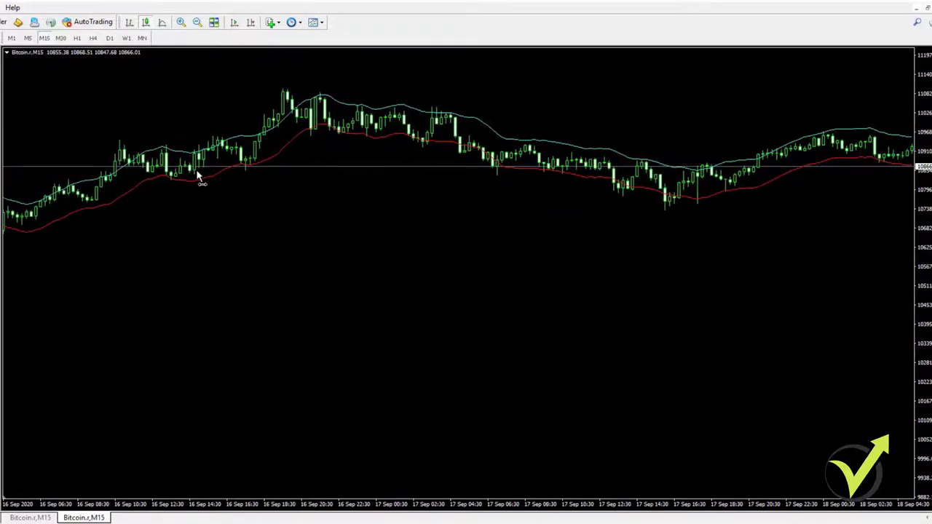
click(182, 22)
scroll(548, 275, down, 5)
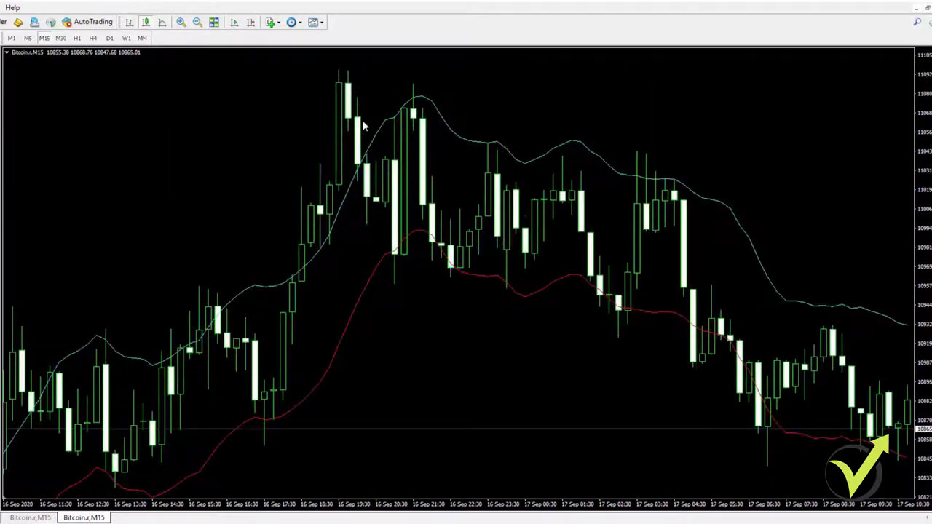
mouse_move(355, 100)
mouse_down()
mouse_move(341, 121)
mouse_move(364, 123)
mouse_move(357, 119)
mouse_up()
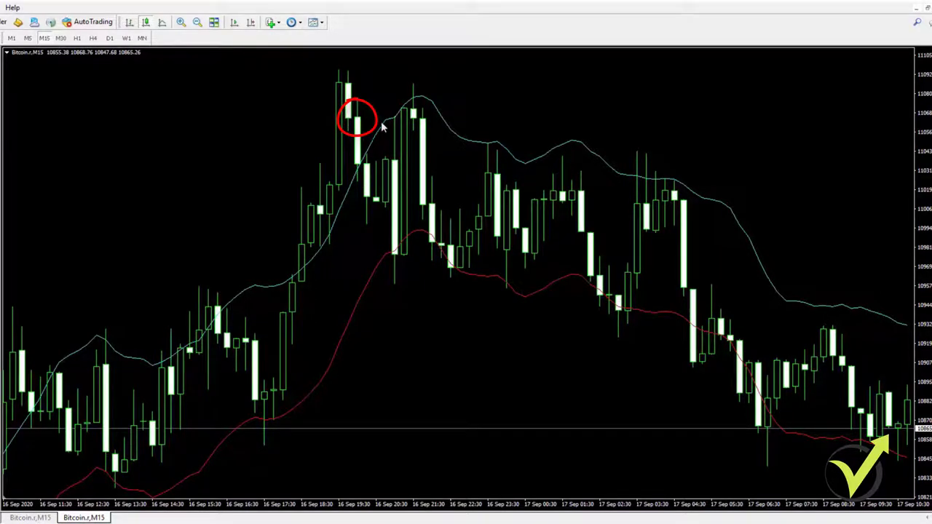
drag(367, 149, 367, 169)
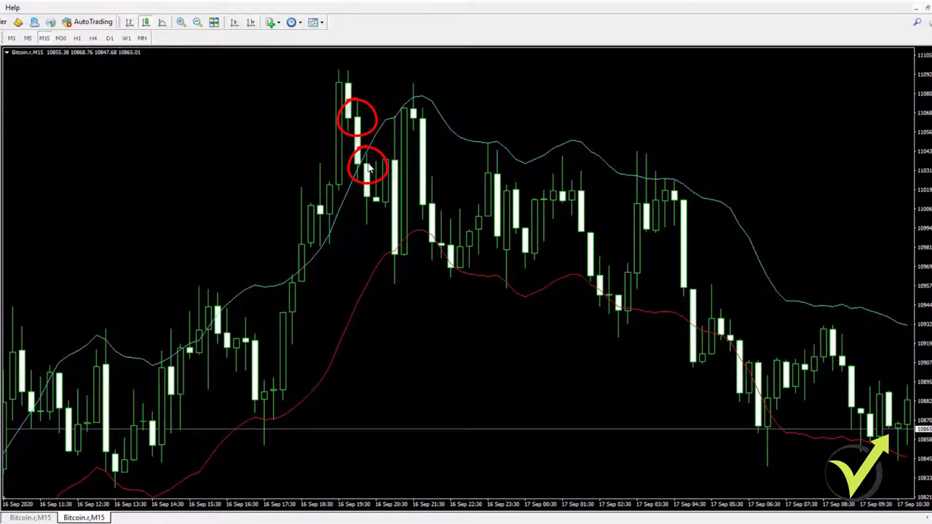
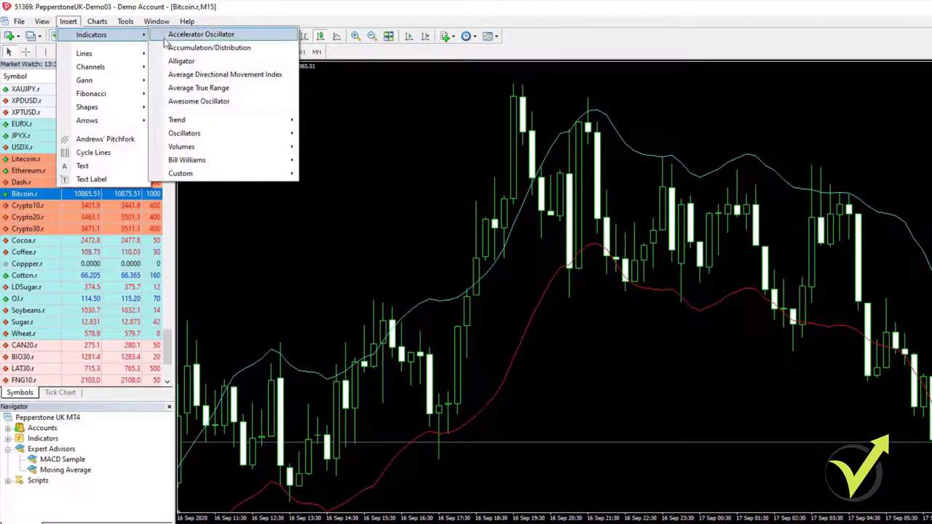
Start adding the DeMarker oscillator to the Bitcoin.r M15 chart and set its period to 36.
mouse_move(212, 134)
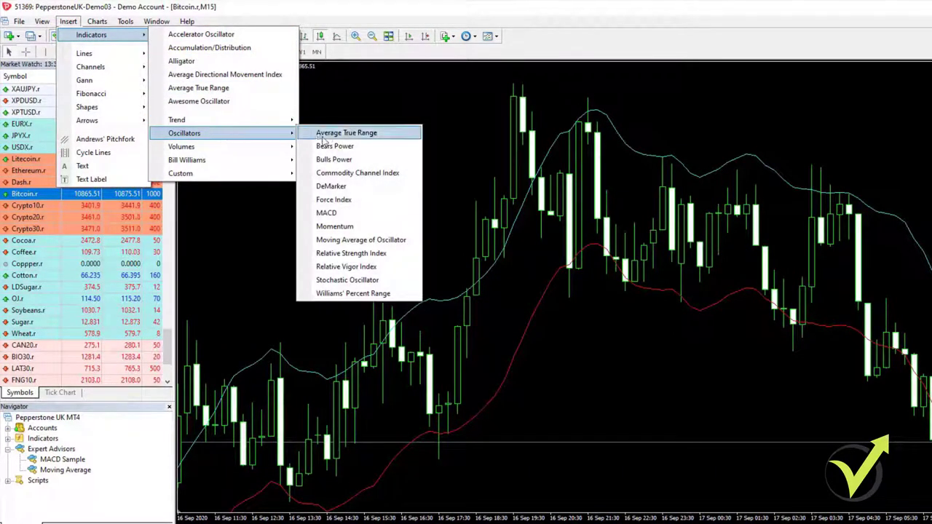
click(332, 186)
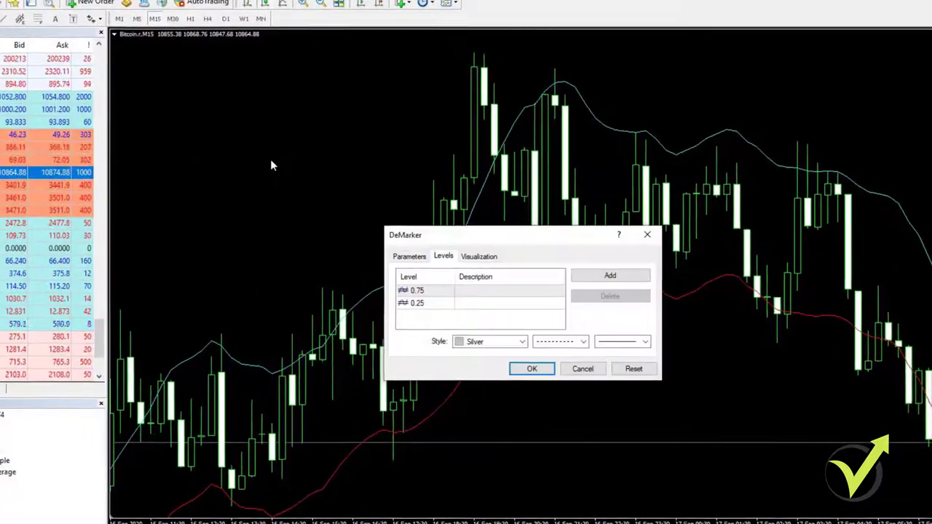
click(586, 252)
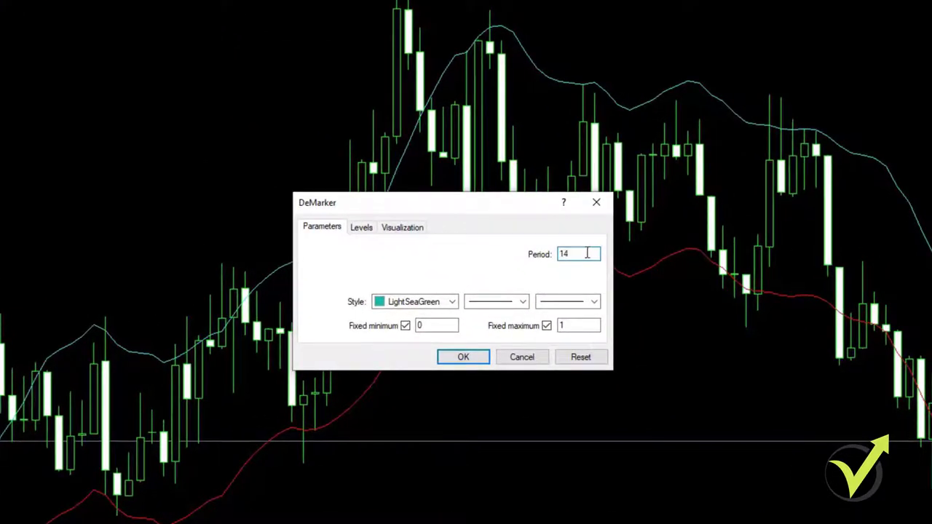
text(36)
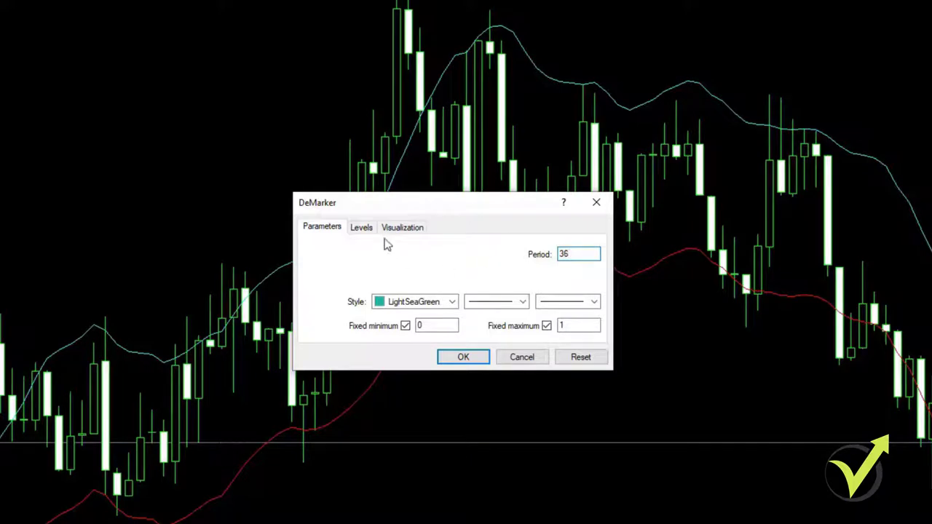
Set the DeMarker levels to 0.75 and 0.25 and apply the indicator to the chart.
click(361, 228)
click(358, 271)
click(357, 268)
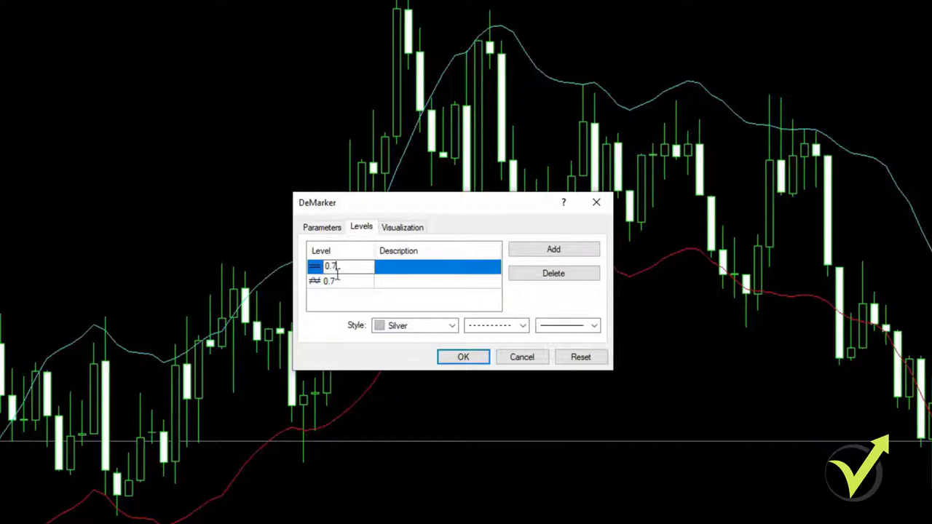
click(344, 286)
click(337, 284)
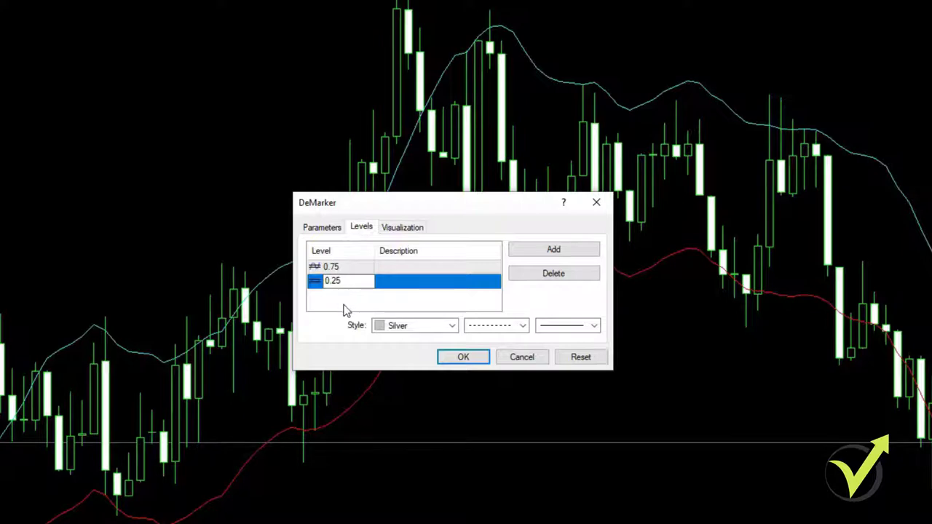
click(337, 307)
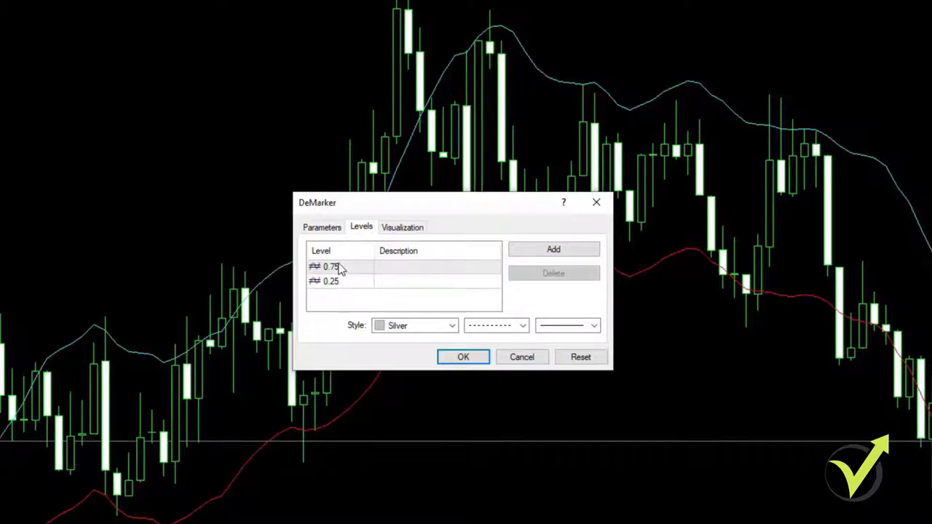
click(345, 269)
click(346, 284)
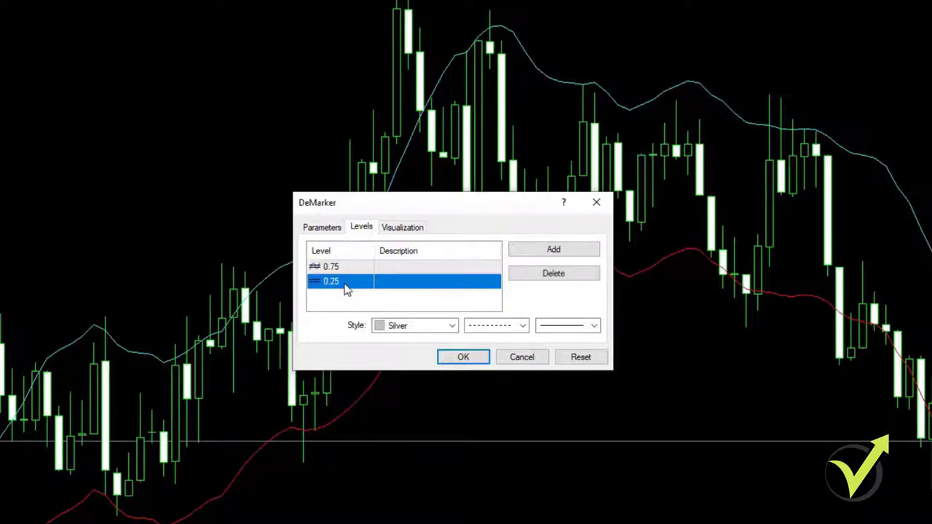
click(461, 357)
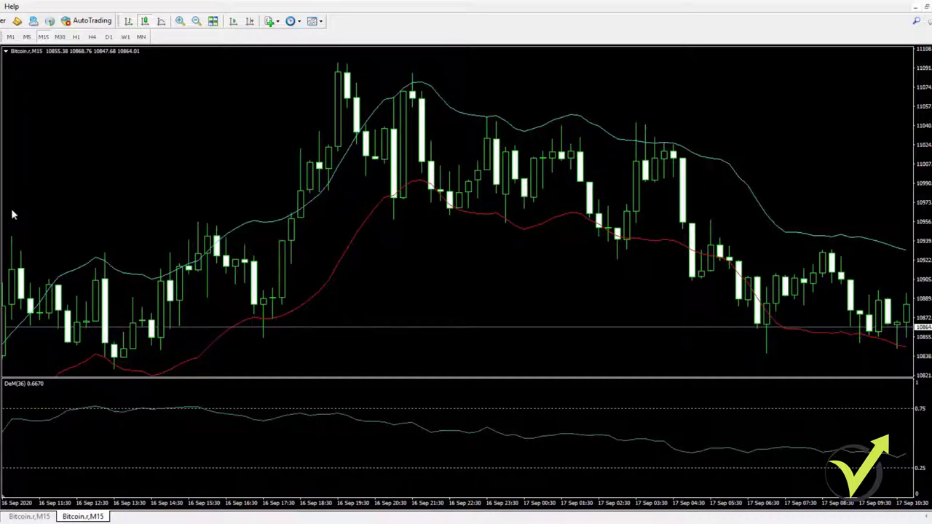
Compare the DeMarker line with its 0.75 level at the 16 Sep candles using the crosshair.
middle_click(266, 158)
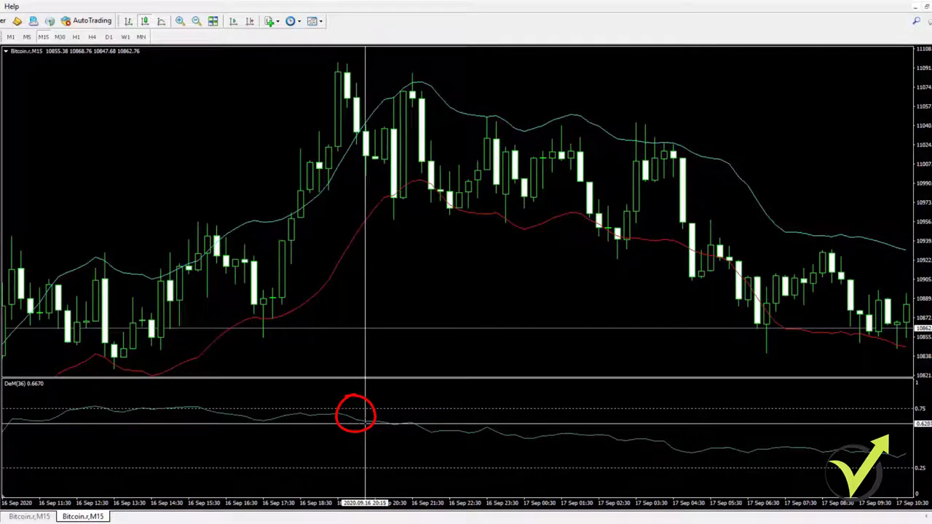
mouse_move(366, 421)
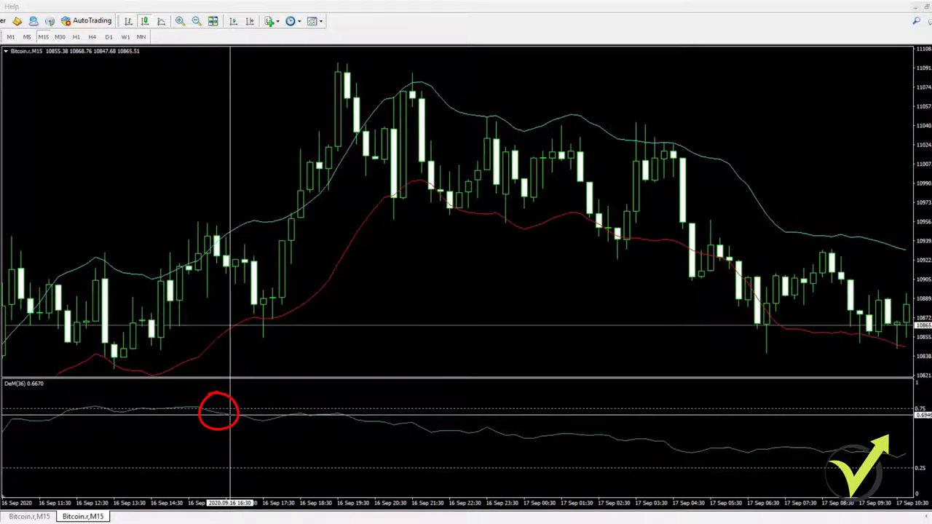
scroll(228, 308, up, 10)
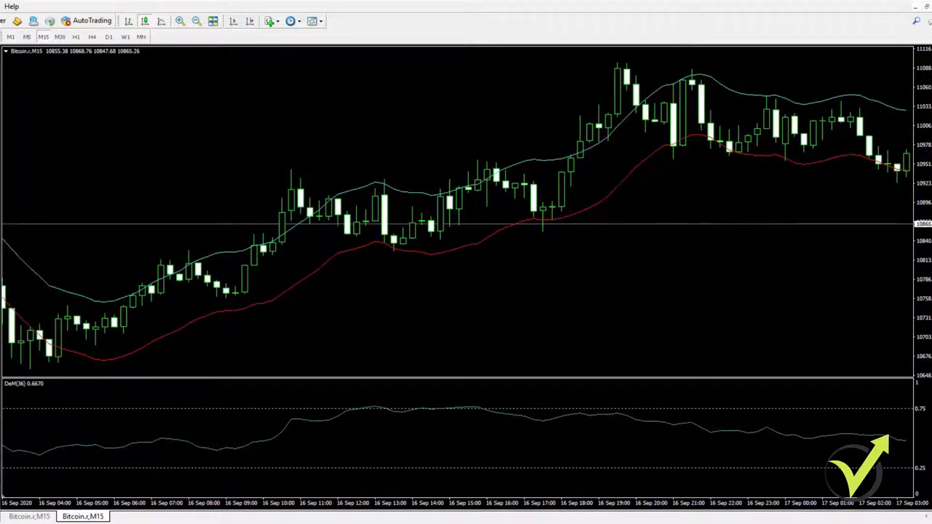
middle_click(422, 192)
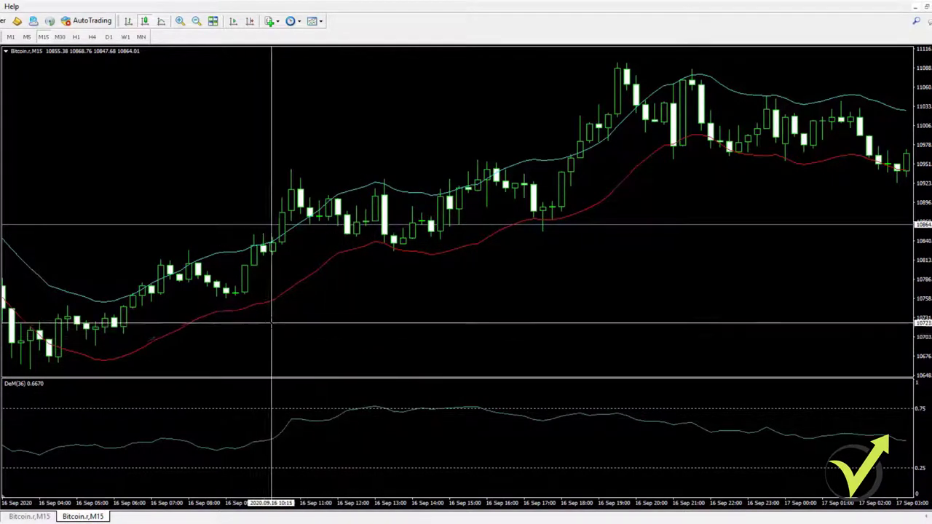
Go back to the 14 Sep bars and check with the crosshair the DeMarker's 0.75 level against the upper Envelopes band crossings.
drag(258, 326, 276, 284)
scroll(276, 284, up, 10)
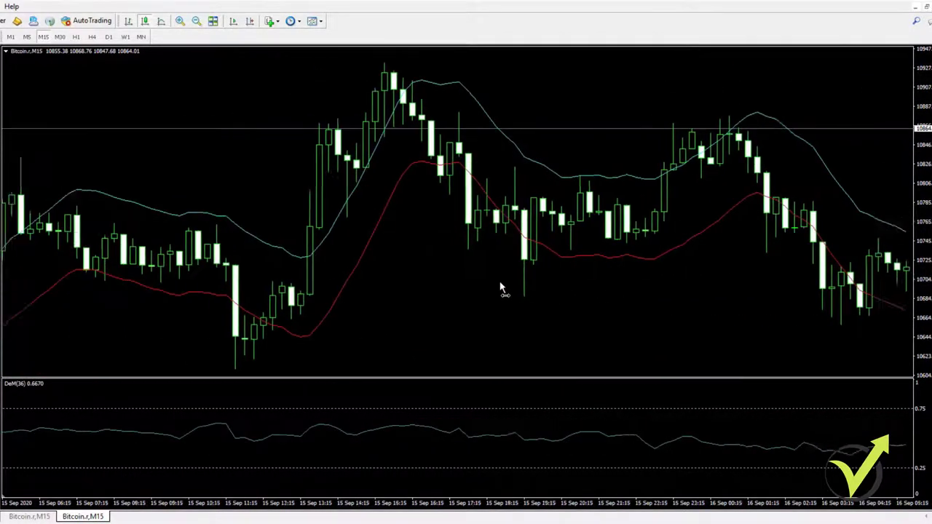
scroll(459, 288, up, 10)
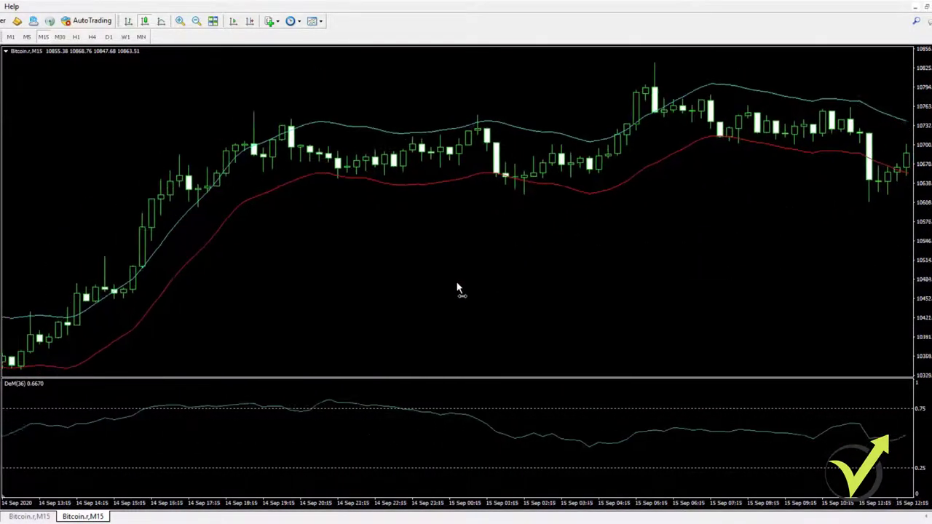
scroll(466, 287, up, 5)
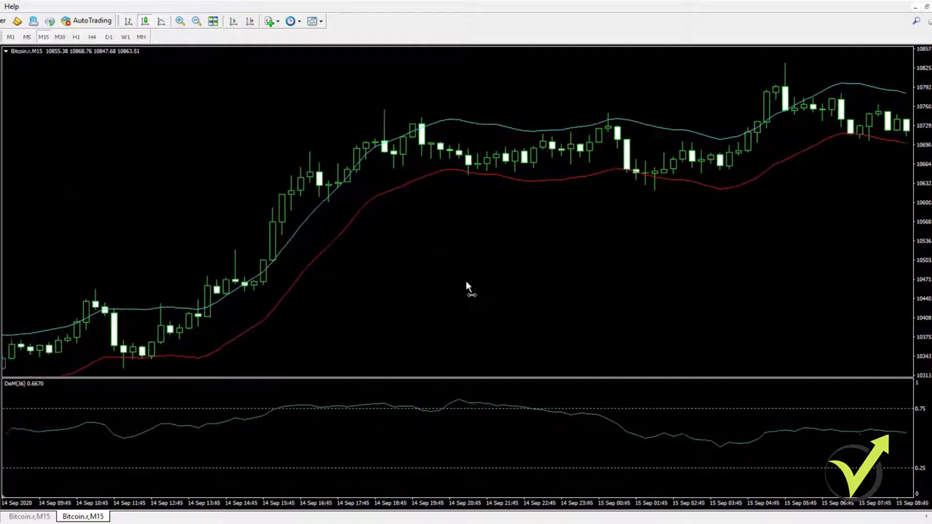
scroll(474, 290, down, 3)
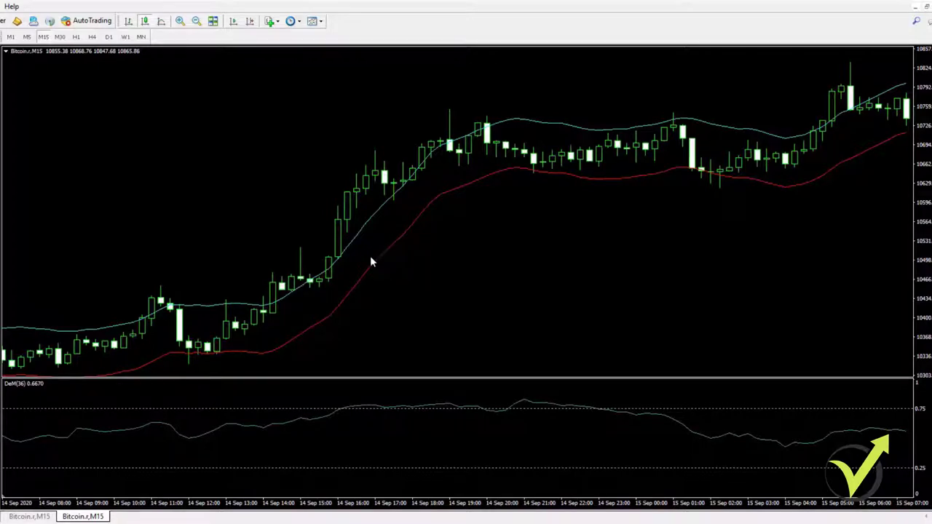
middle_click(416, 160)
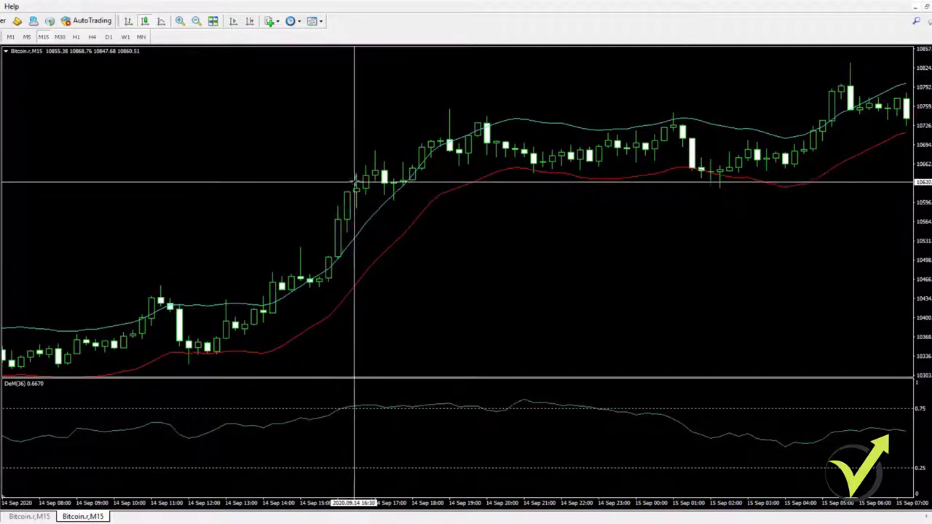
mouse_move(340, 409)
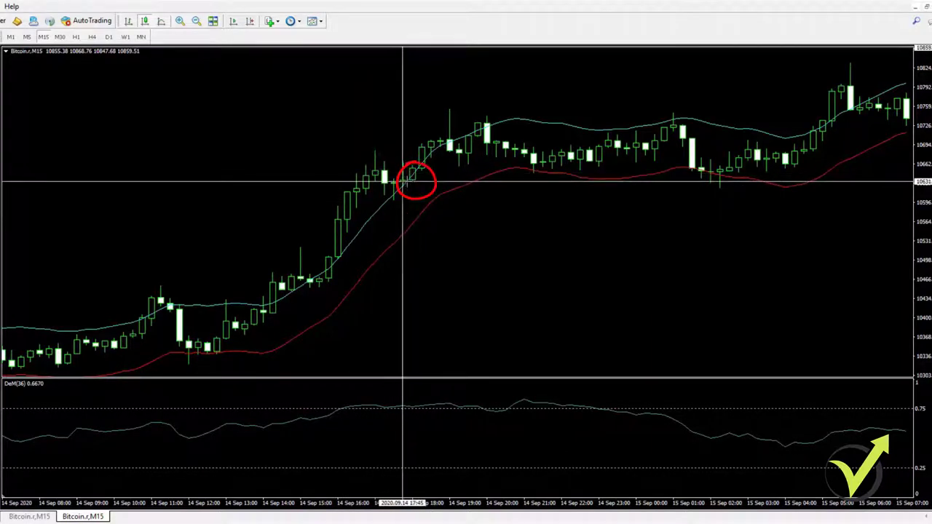
mouse_move(402, 181)
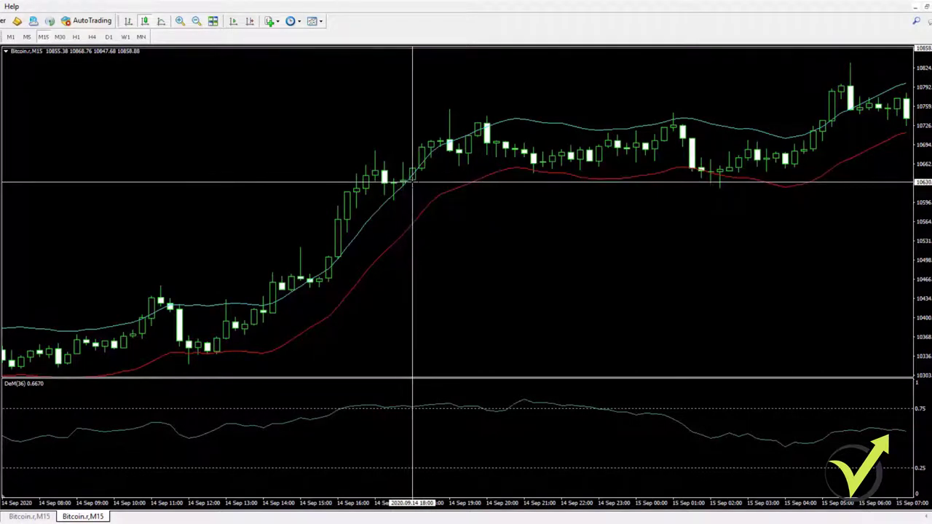
Mark the 14 Sep 18:00 candle with a red vertical line and a lime horizontal line at 10634.78, and check the DeMarker there.
click(180, 20)
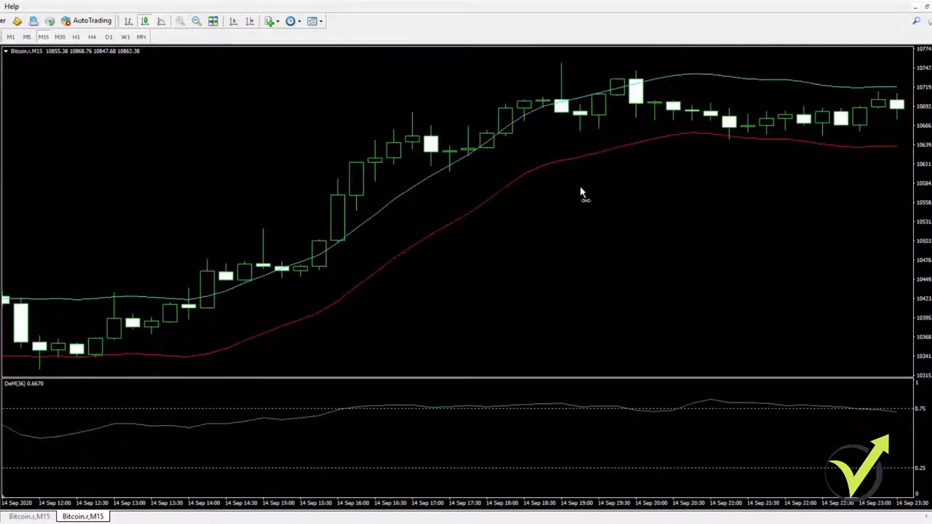
drag(570, 185, 518, 166)
scroll(490, 188, up, 3)
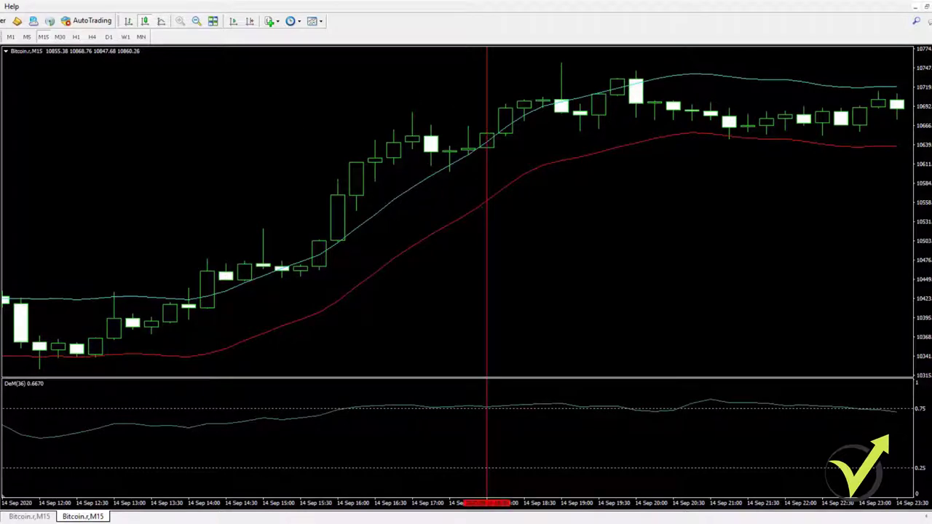
click(486, 148)
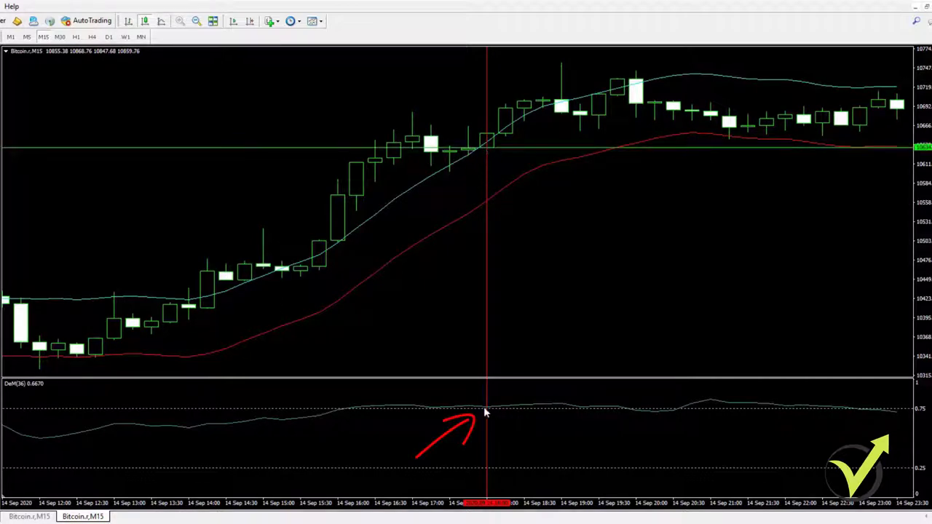
mouse_move(488, 409)
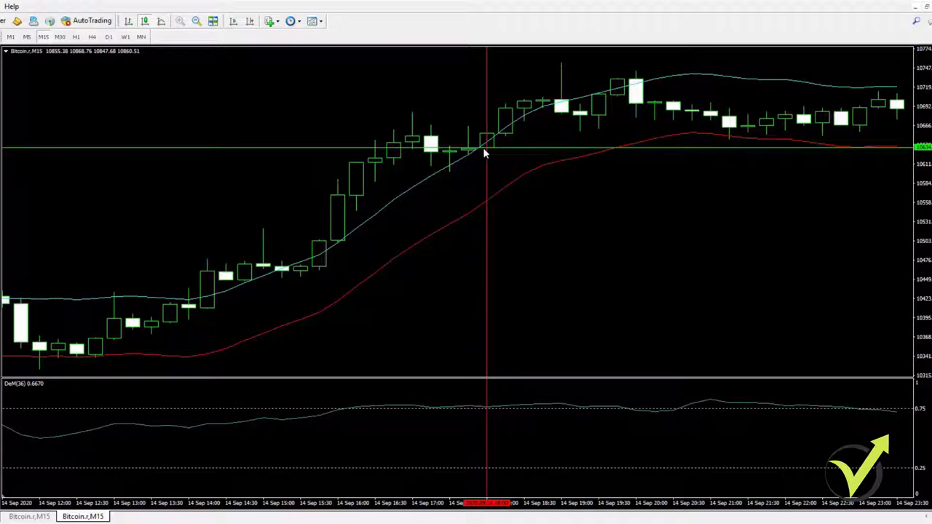
mouse_move(487, 152)
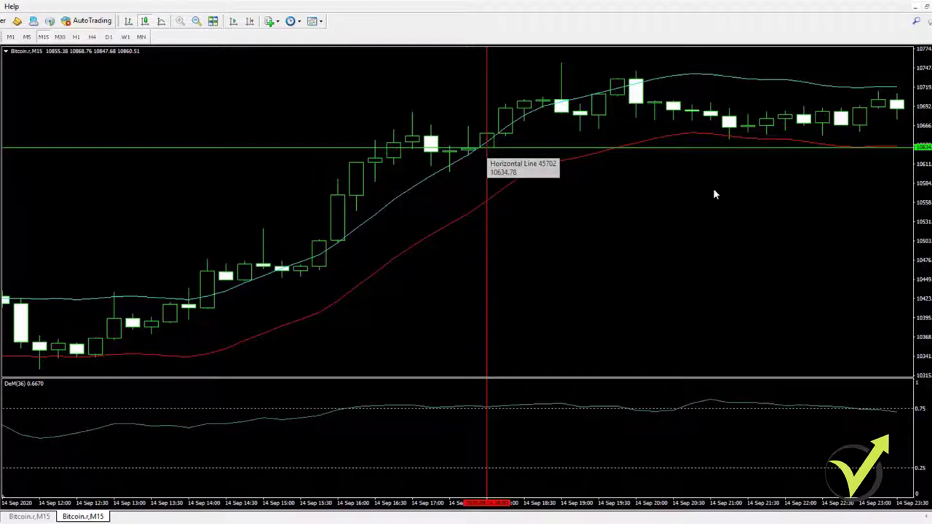
Compress the chart's price scale and place a second horizontal line at about 10510, below the entry line.
drag(921, 198, 927, 241)
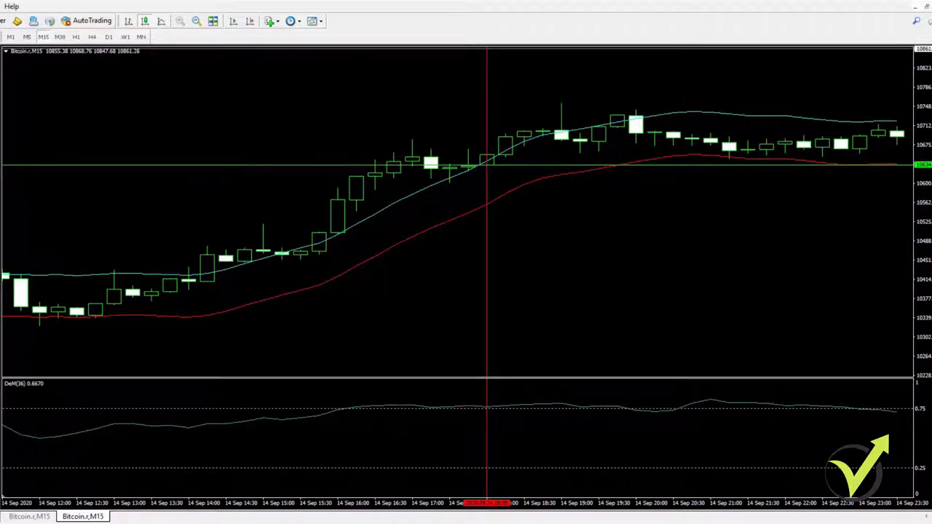
drag(434, 271, 453, 234)
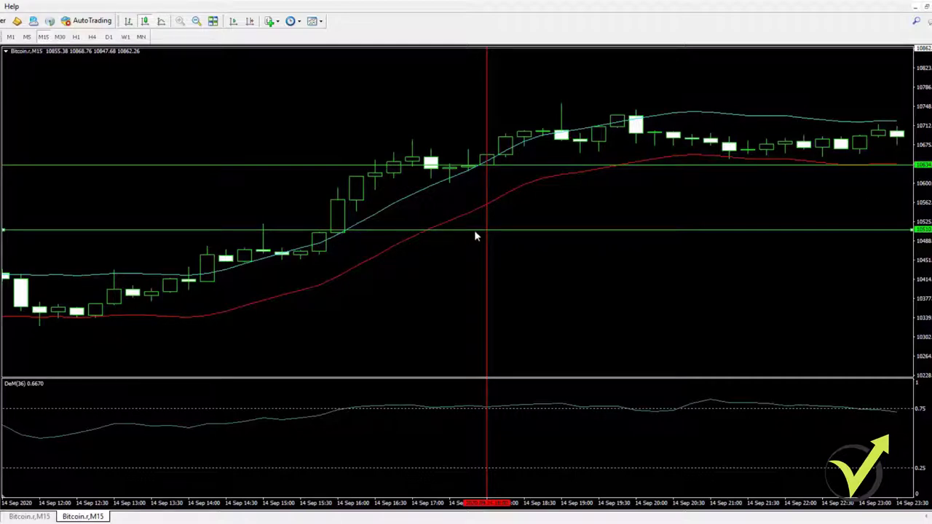
Switch to the Windows Calculator and subtract 70 from the entry price of 10634.78.
key(XF86Calculator)
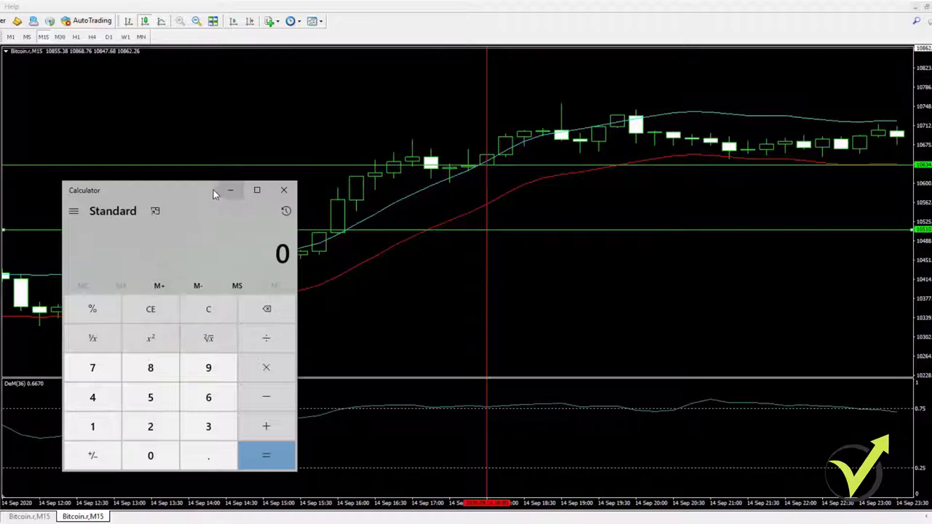
drag(188, 192, 225, 179)
drag(226, 179, 254, 178)
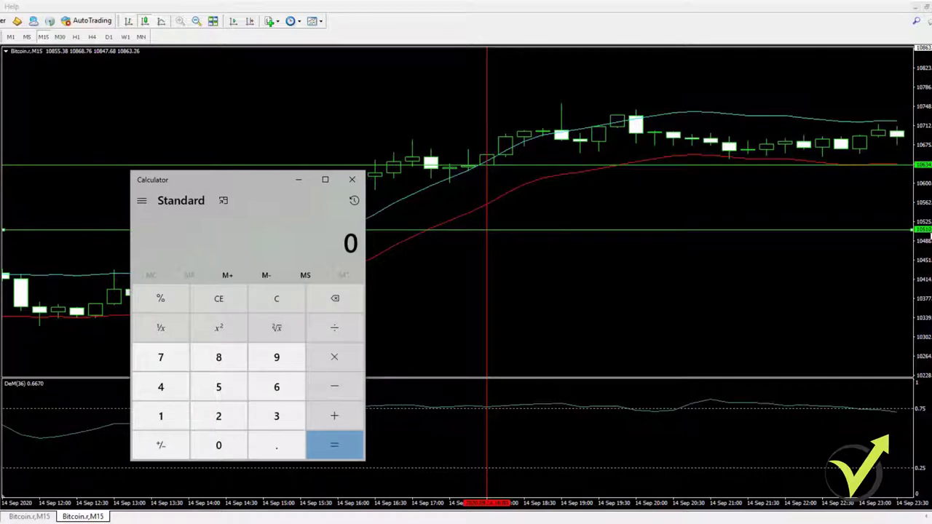
click(161, 416)
click(219, 443)
click(276, 387)
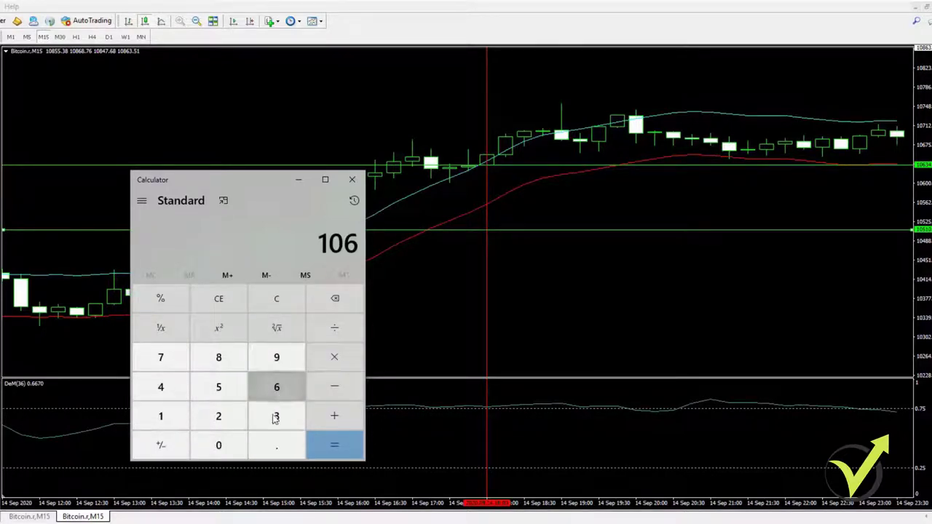
click(275, 417)
click(159, 387)
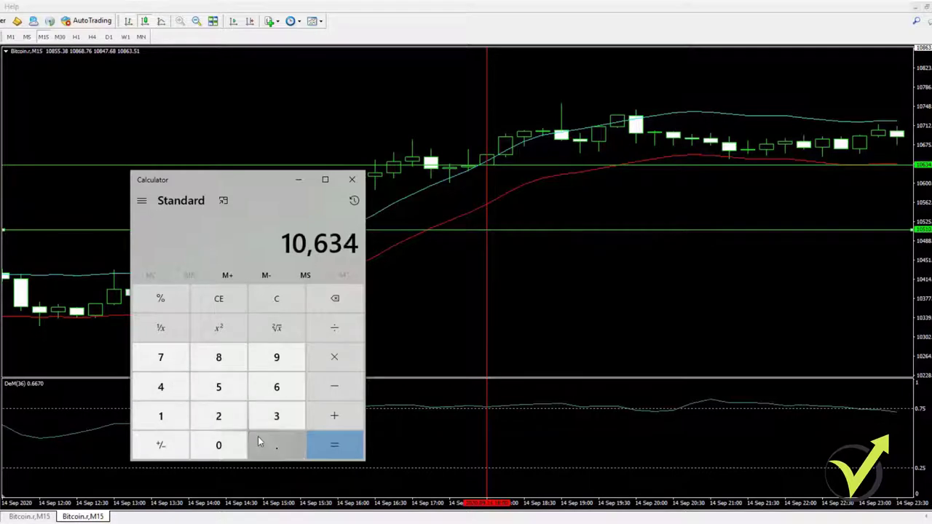
click(258, 442)
click(186, 368)
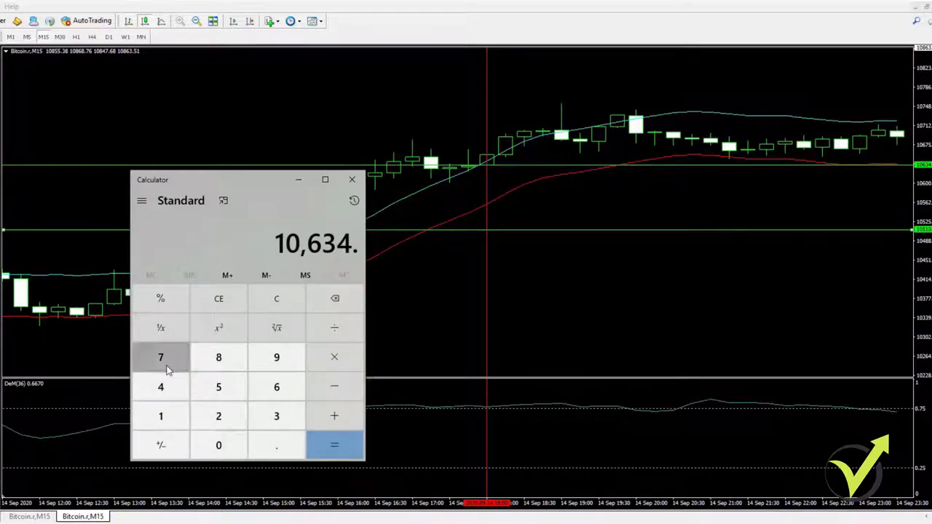
click(221, 367)
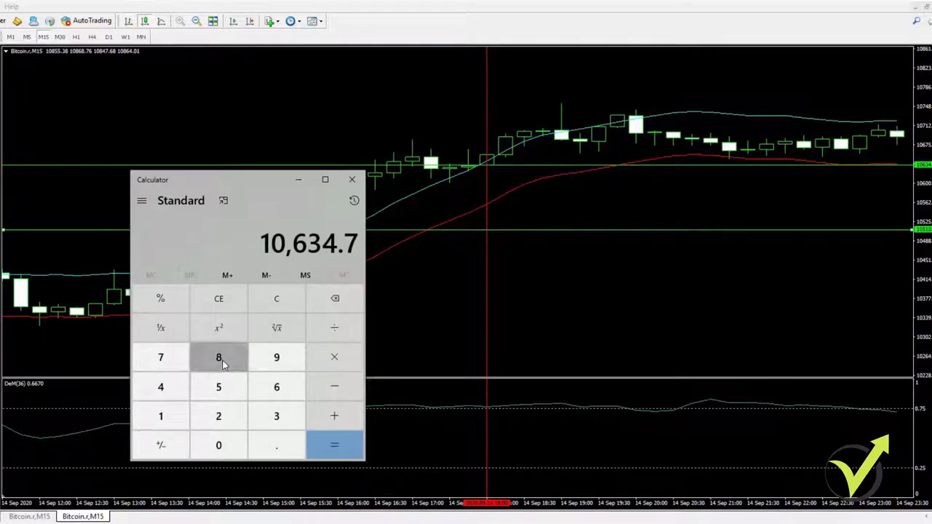
click(331, 390)
click(163, 359)
click(222, 443)
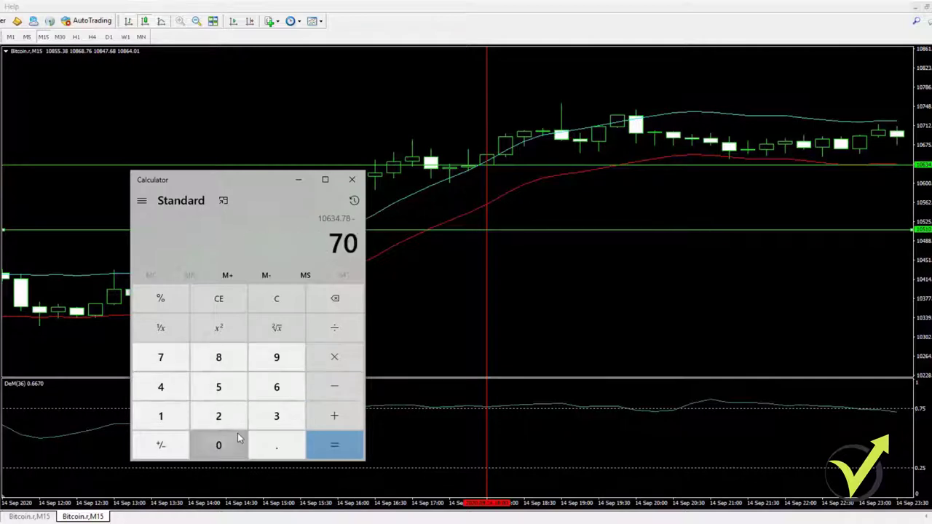
click(342, 450)
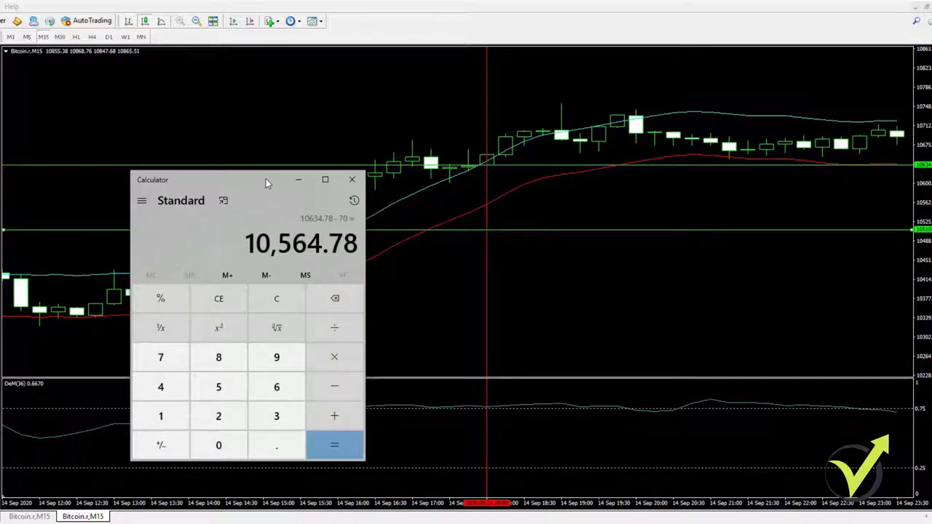
click(123, 188)
Change the lower horizontal line's colour to Red and set its value to 10564.78.
right_click(554, 231)
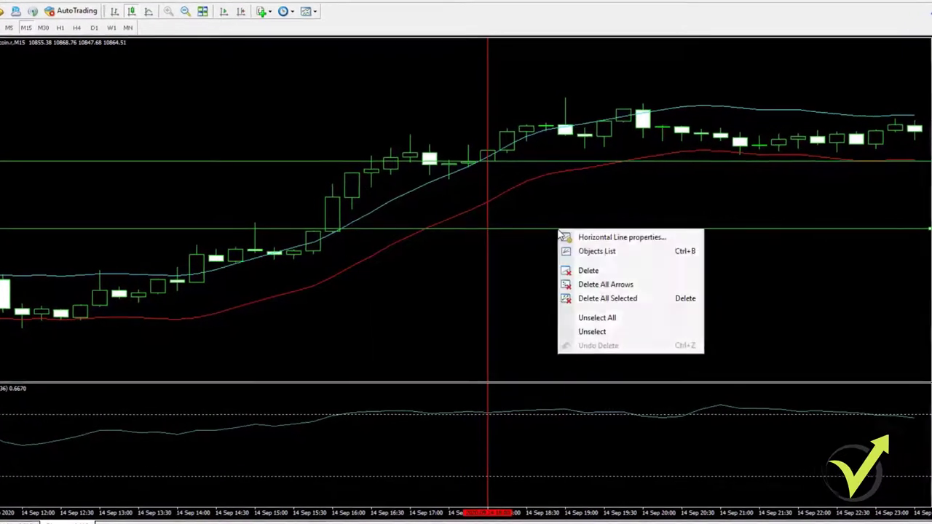
click(584, 238)
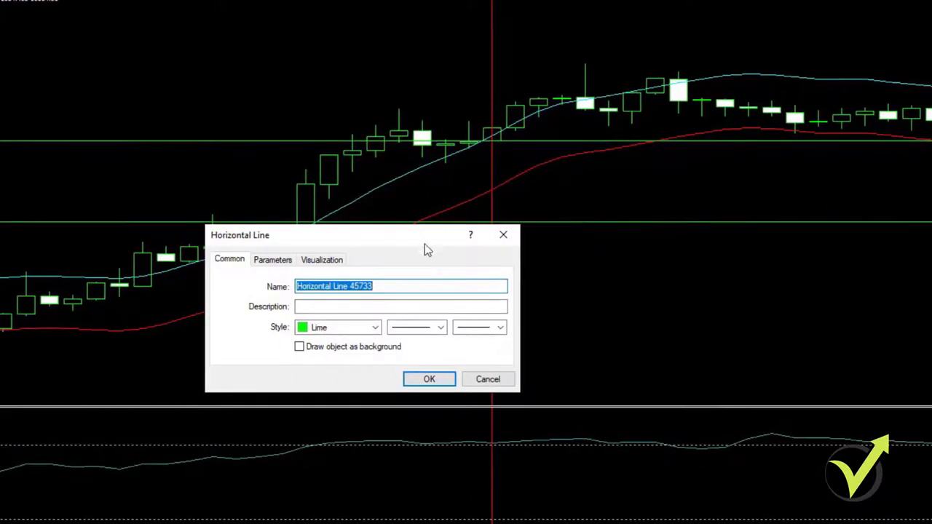
click(376, 328)
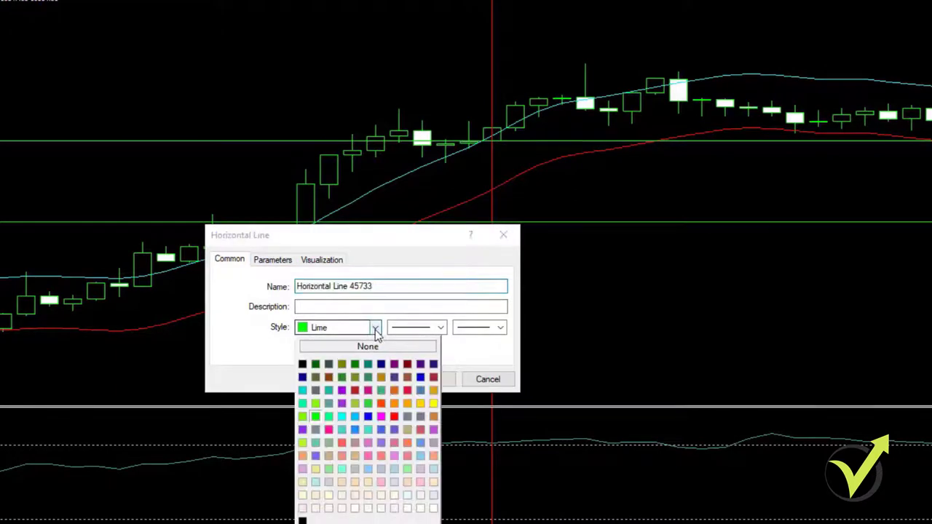
click(394, 417)
click(274, 261)
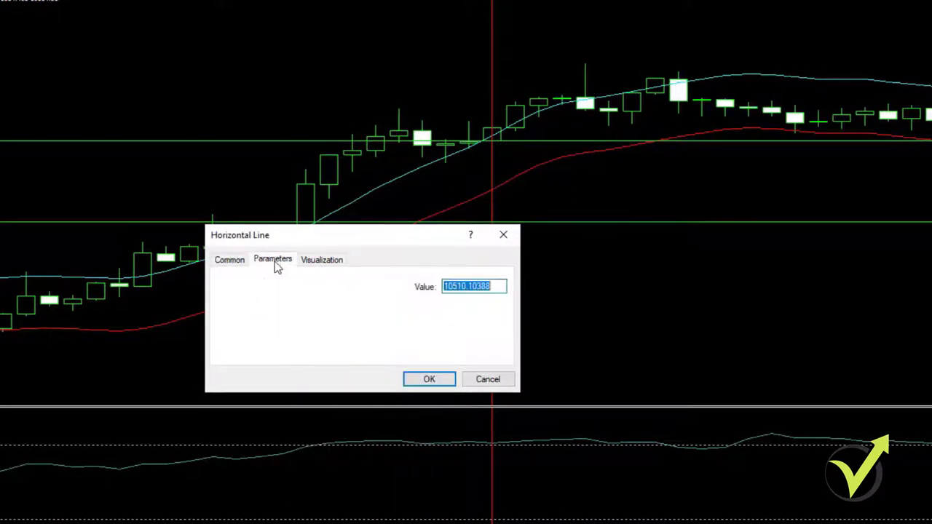
click(501, 287)
drag(501, 288, 458, 294)
text(64.78)
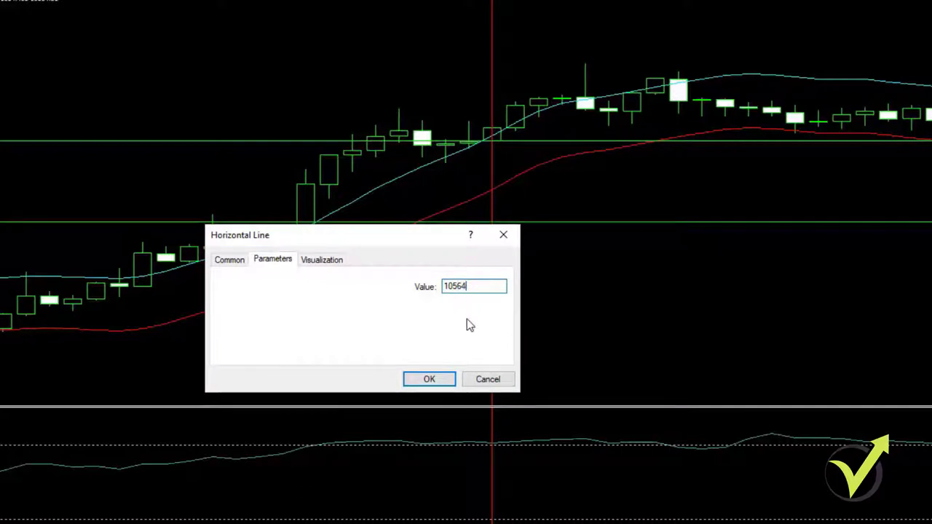
click(443, 380)
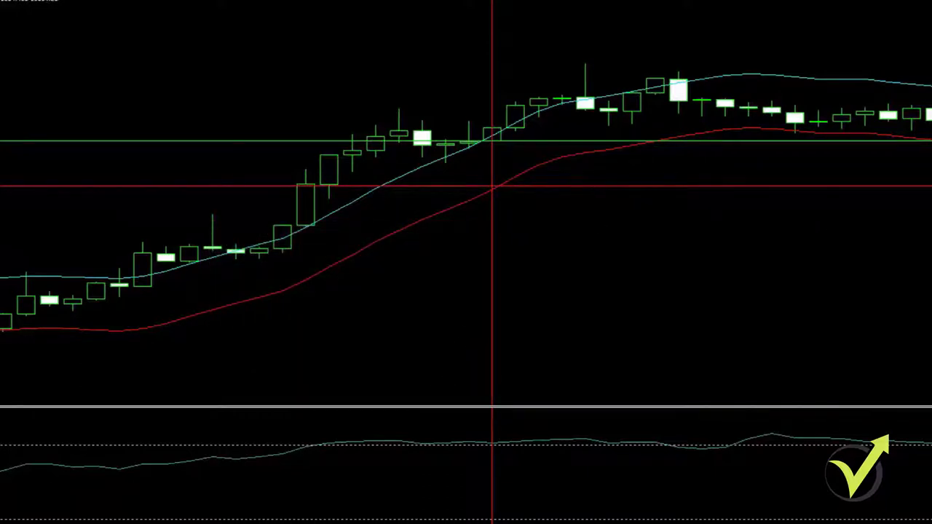
Place a horizontal line at about 10805, above the candles, and change its colour to Lime.
click(372, 31)
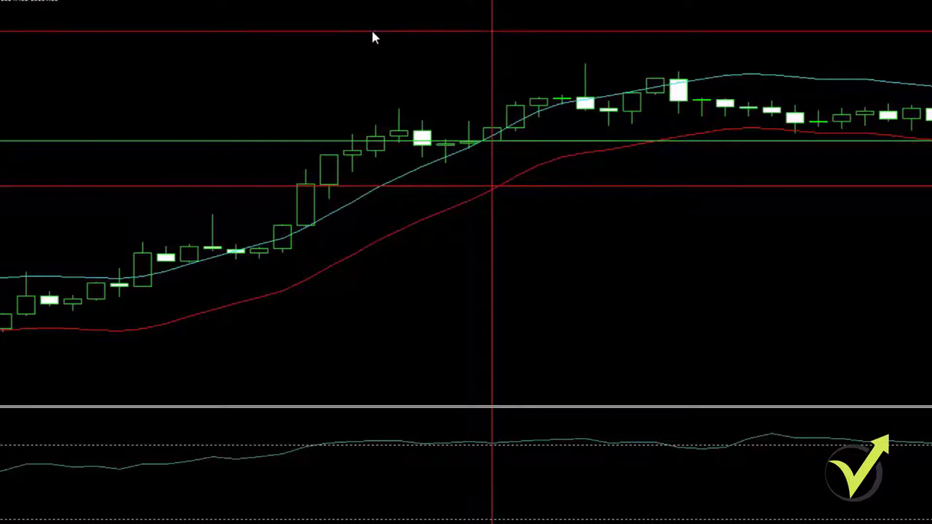
right_click(372, 33)
click(386, 39)
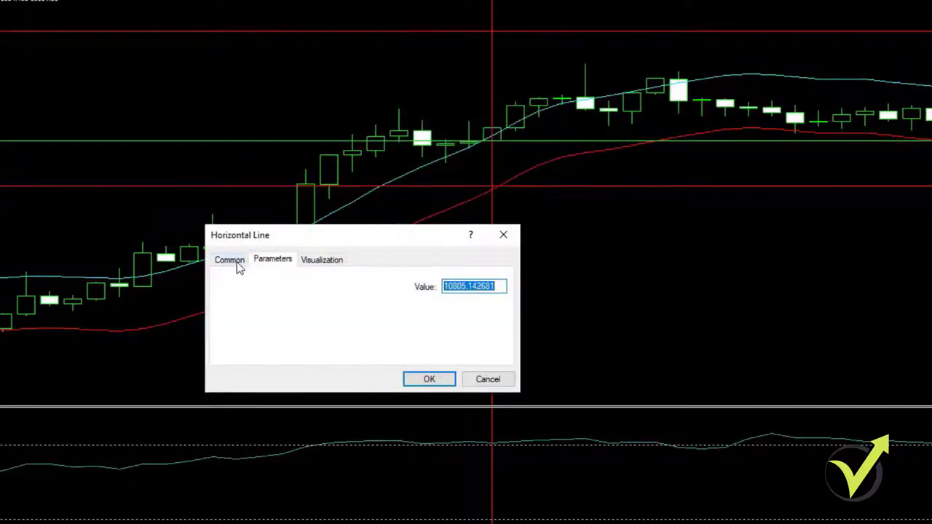
click(230, 260)
click(374, 328)
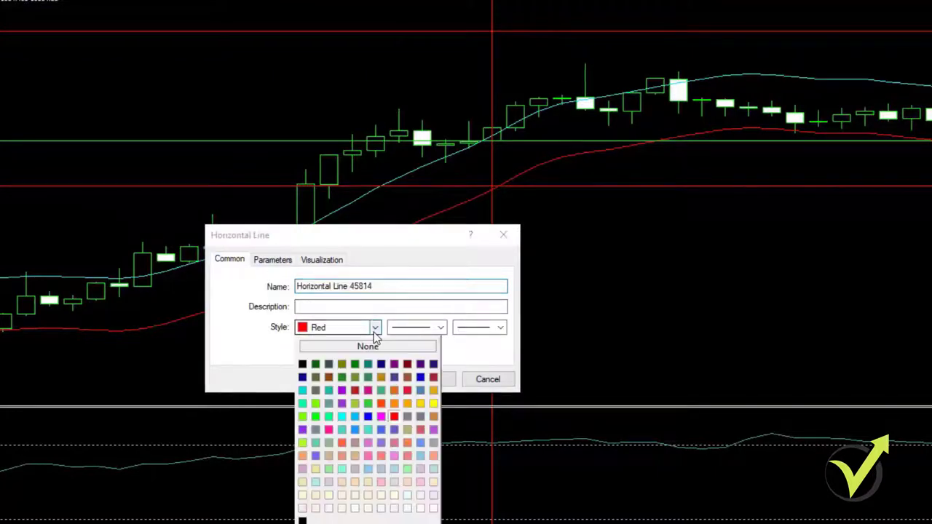
click(319, 413)
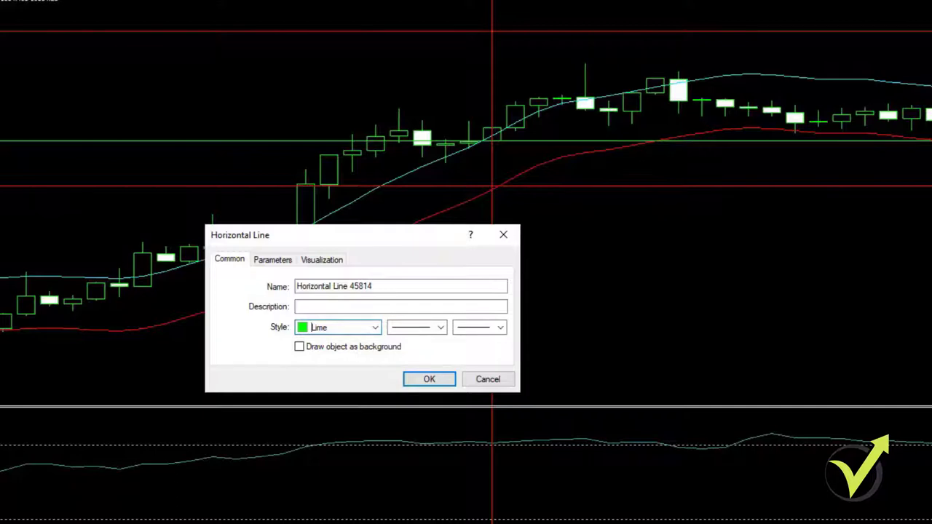
Open the upper line's price value and add 200 to the entry price of 10634.78 in Calculator.
click(272, 267)
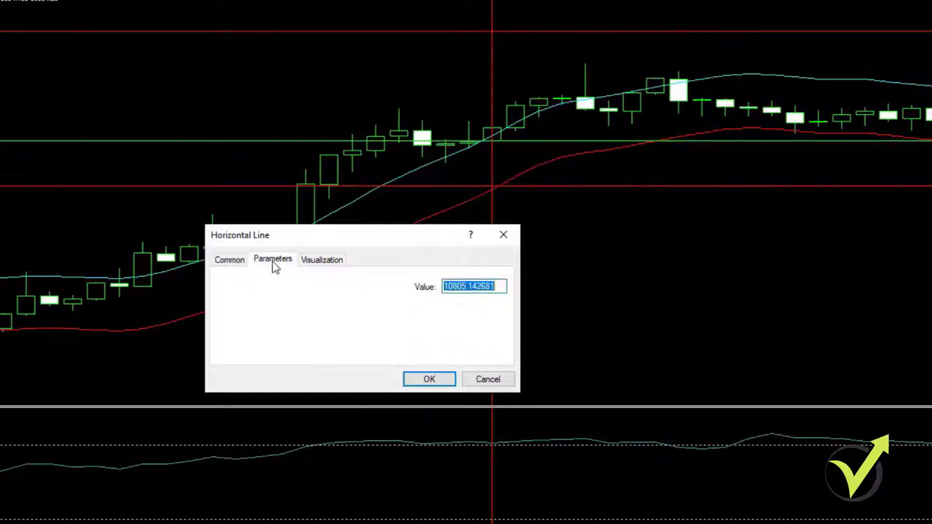
click(65, 420)
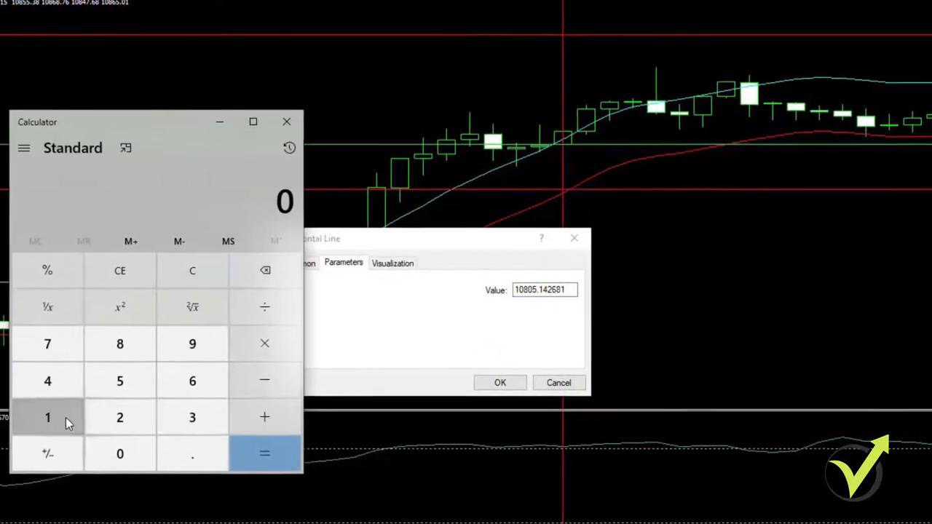
click(123, 451)
click(218, 380)
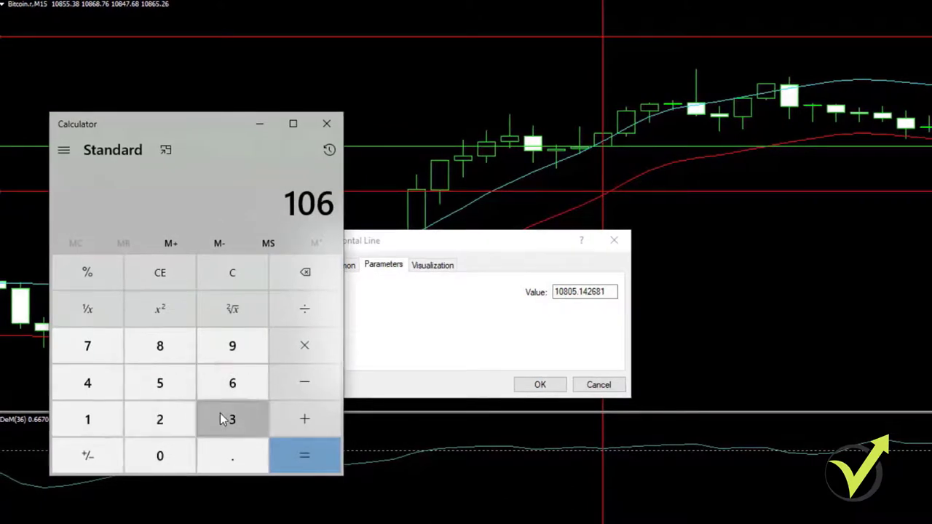
click(214, 417)
click(98, 383)
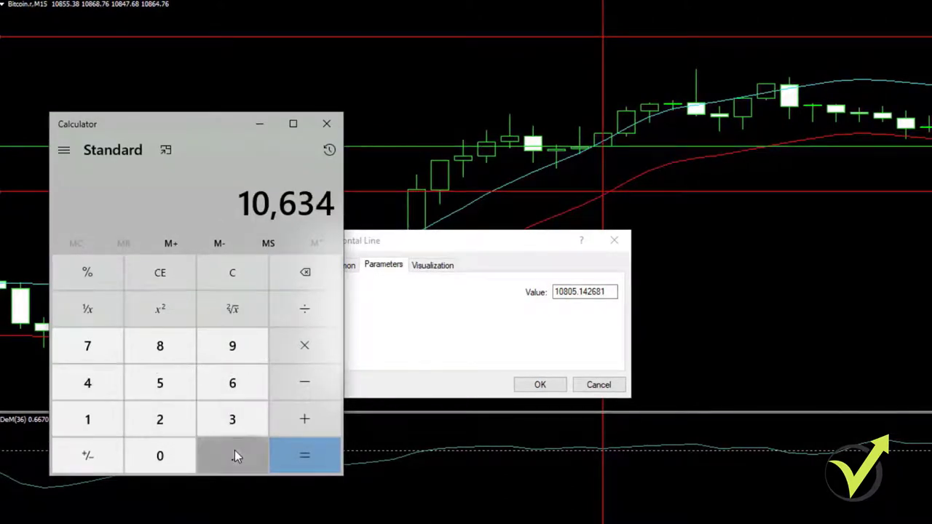
click(235, 452)
click(106, 341)
click(146, 341)
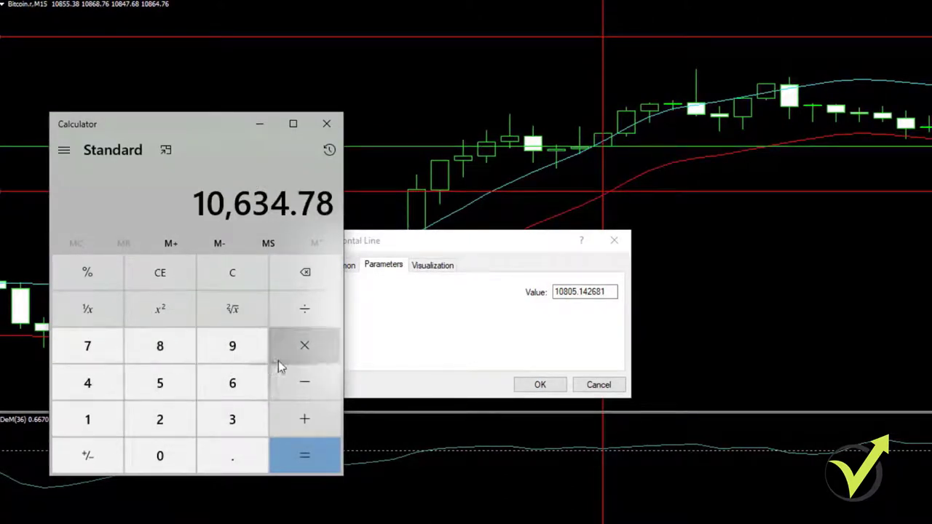
click(290, 412)
click(180, 422)
click(181, 448)
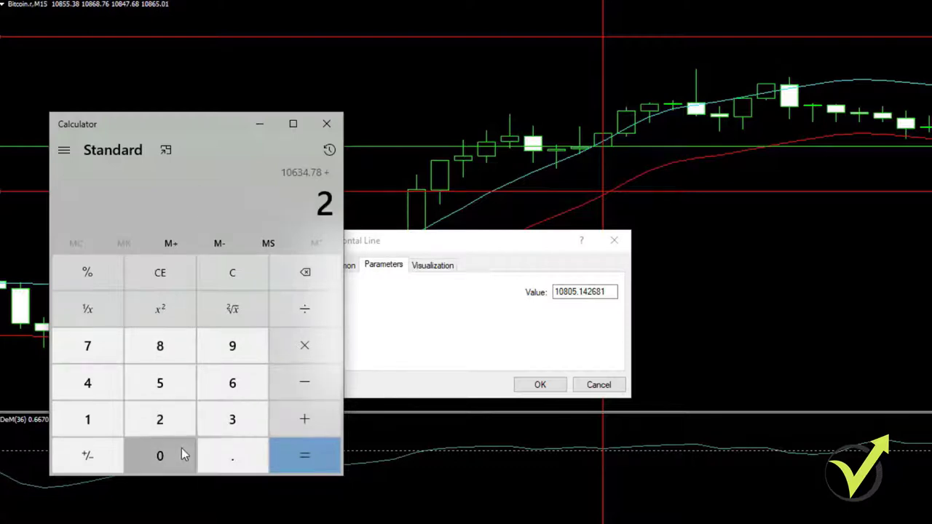
click(182, 448)
click(314, 457)
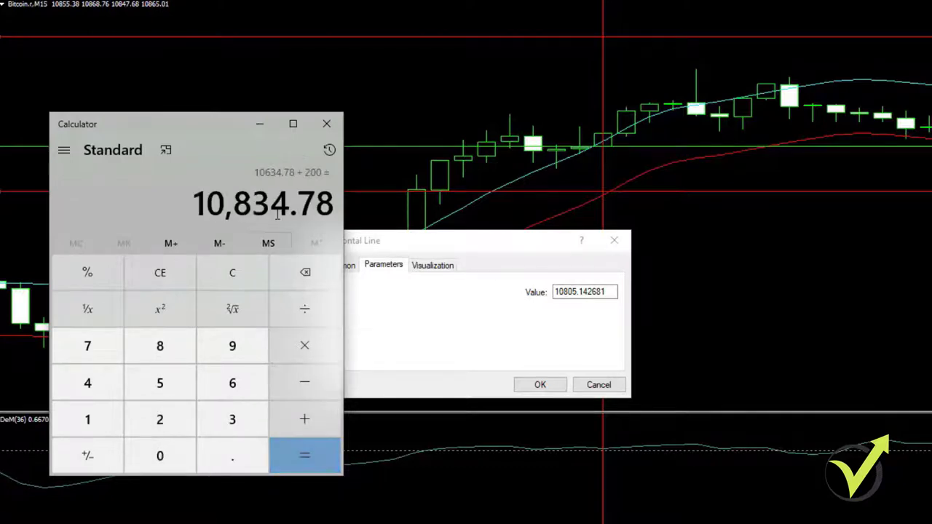
key(alt+F4)
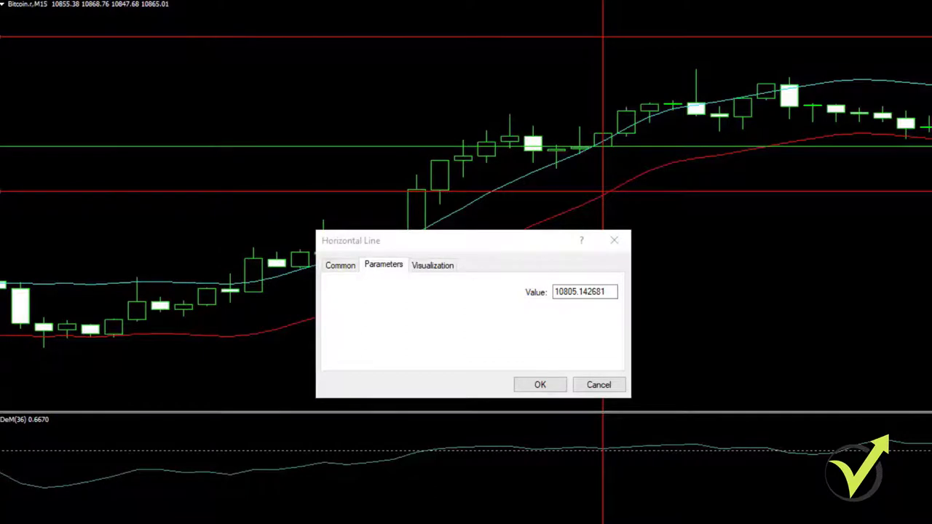
Set the upper Lime horizontal line's value to 10834.78 and apply it to the chart.
double_click(570, 292)
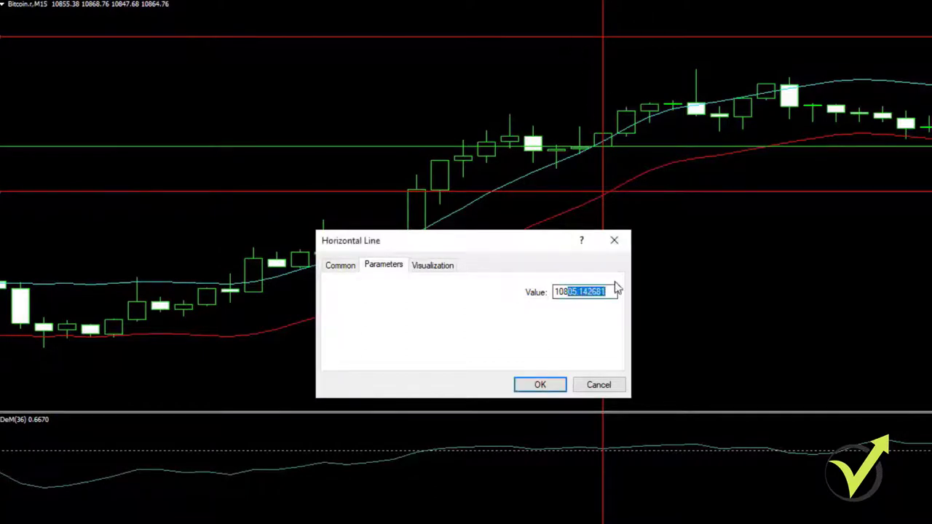
text(10834.78)
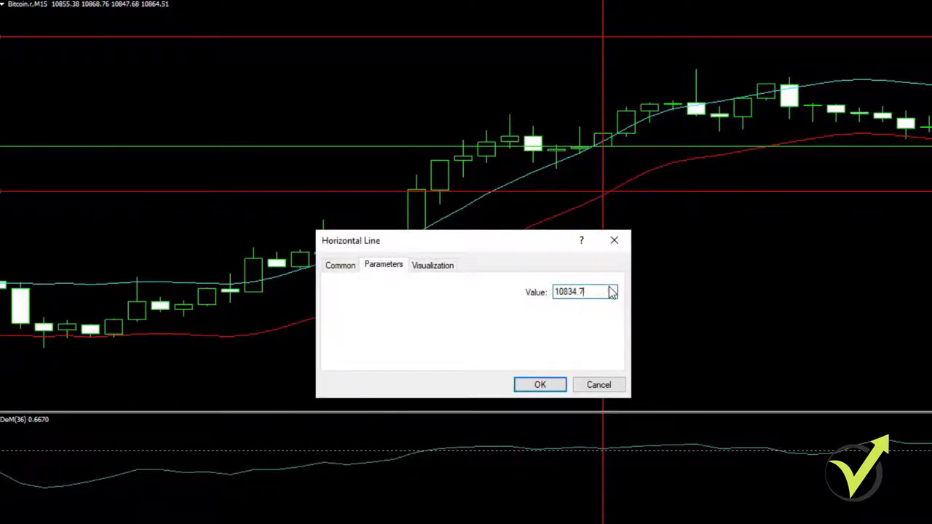
click(540, 385)
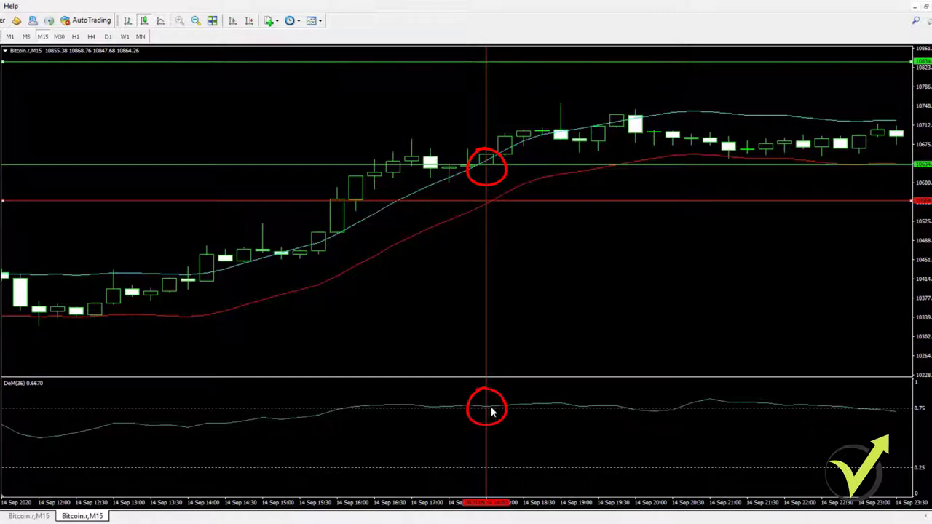
mouse_move(490, 412)
mouse_move(490, 167)
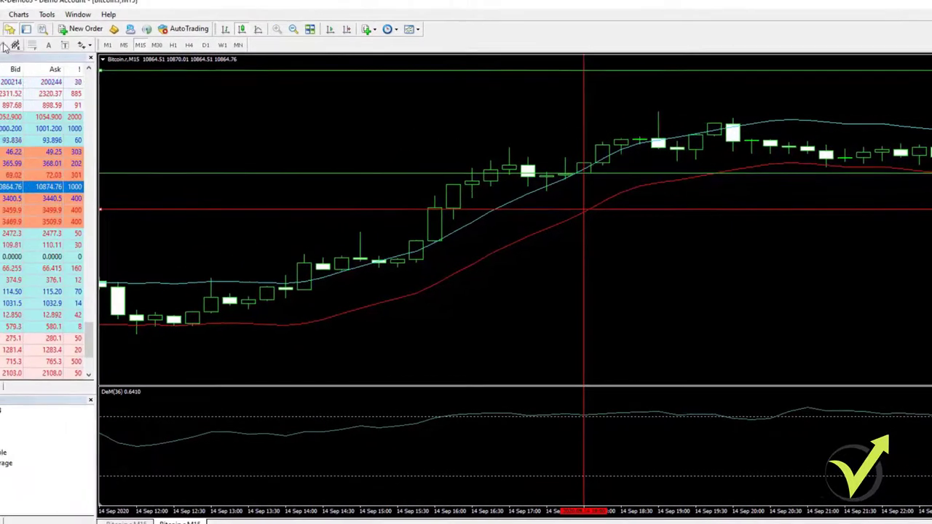
Insert the custom Alligator indicator with a Jaws Period of 20 and a Jaws Shift of 18.
click(44, 19)
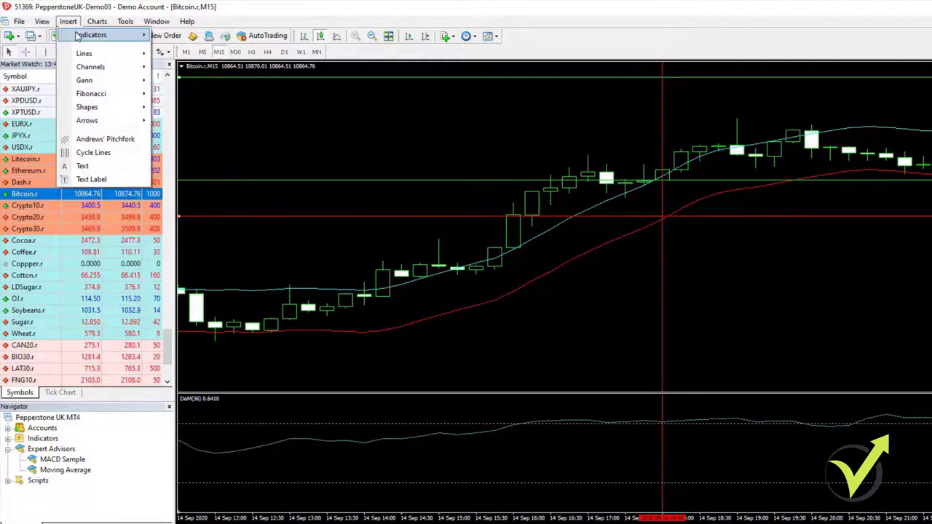
mouse_move(52, 34)
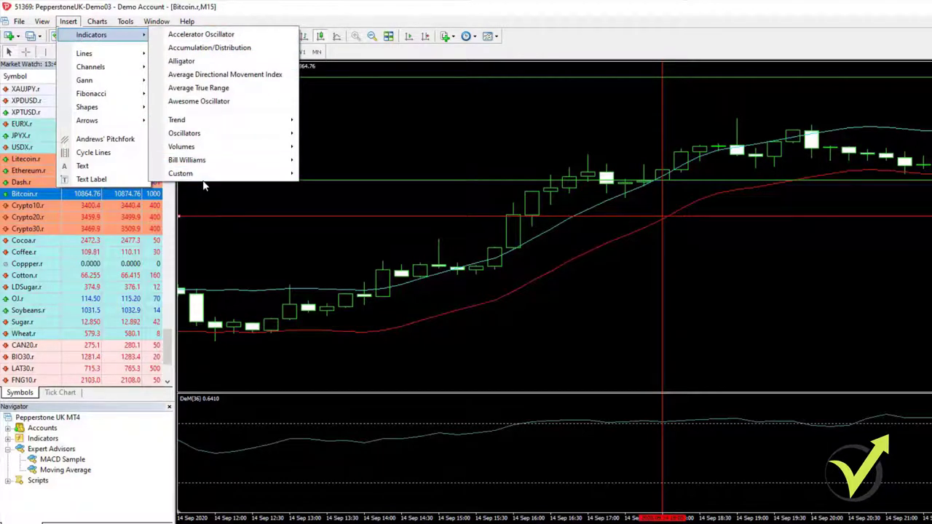
mouse_move(200, 179)
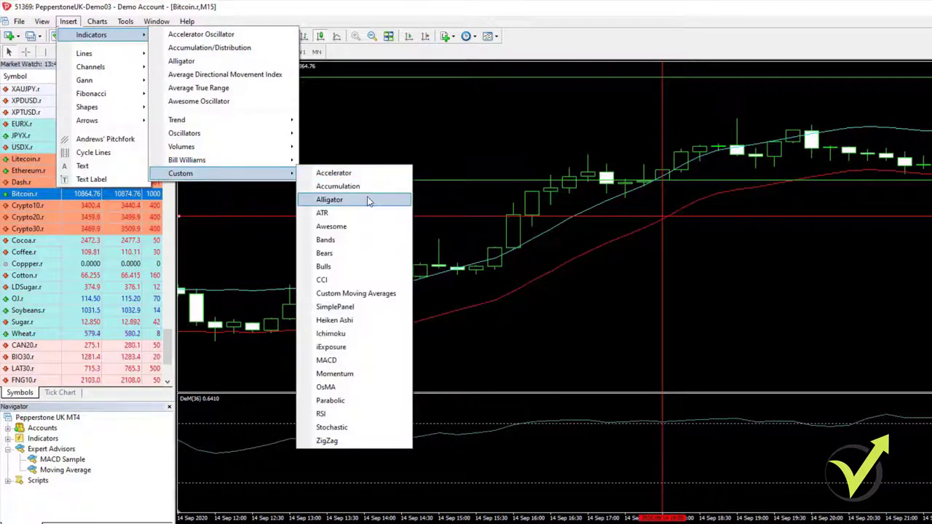
click(368, 202)
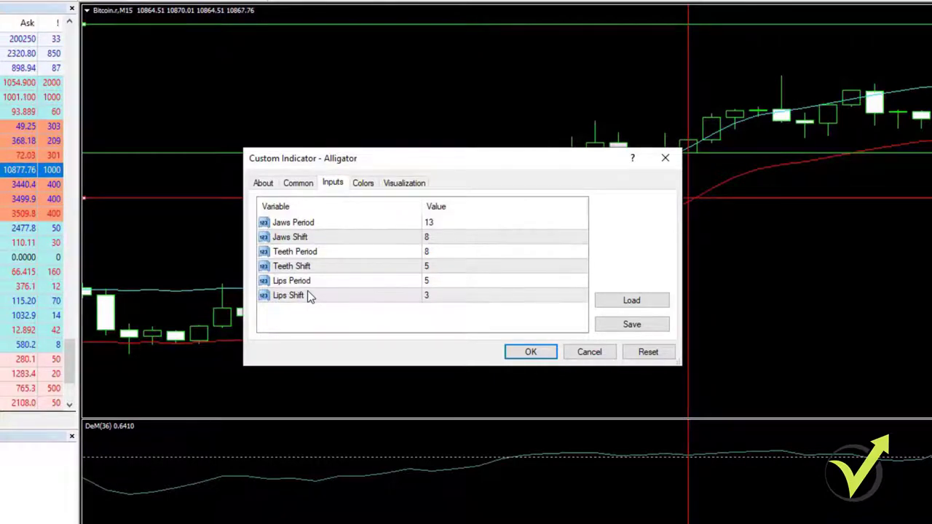
double_click(436, 228)
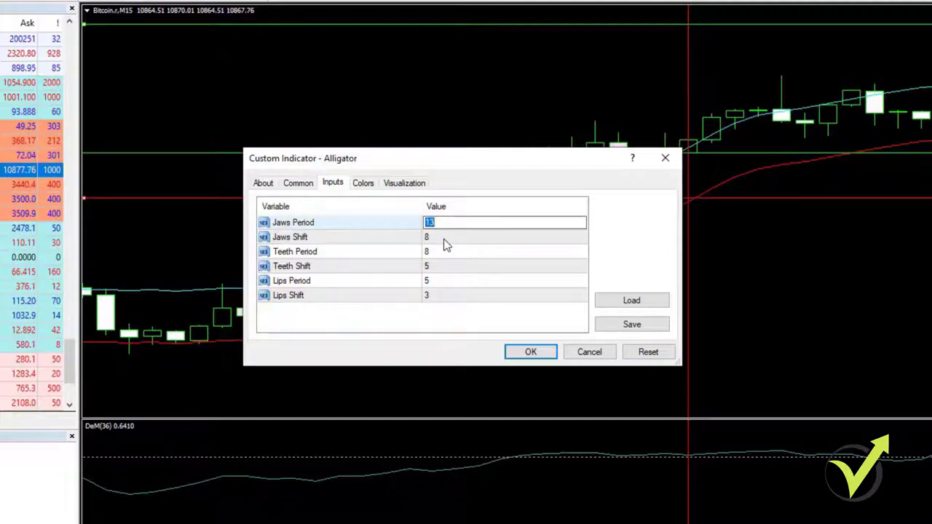
text(20)
double_click(437, 238)
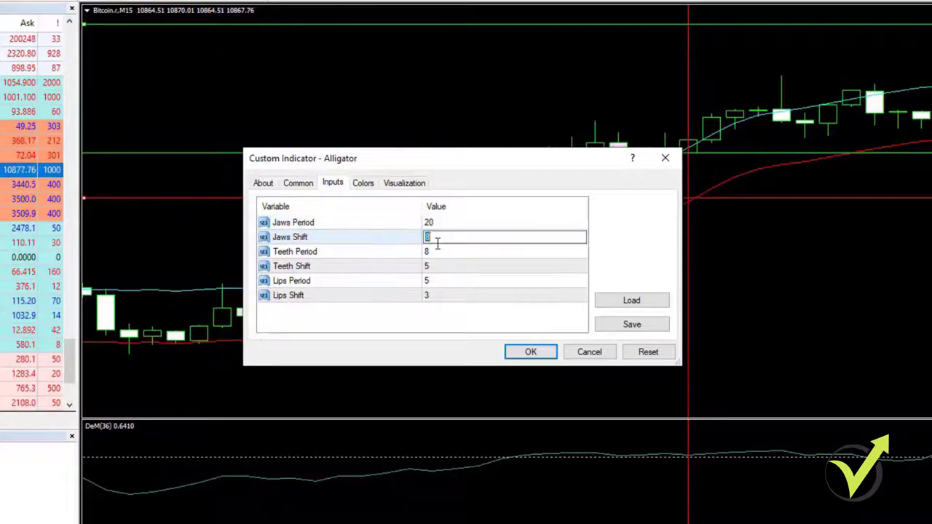
text(18)
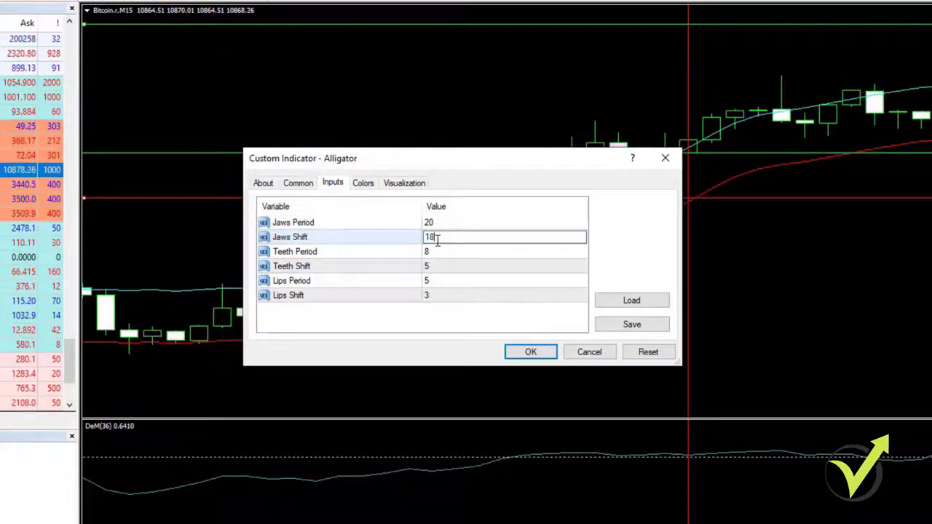
Set Teeth Period to 18, Teeth Shift to 8, Lips Period to 8 and Lips Shift to 5, and apply the Alligator.
double_click(437, 252)
text(18)
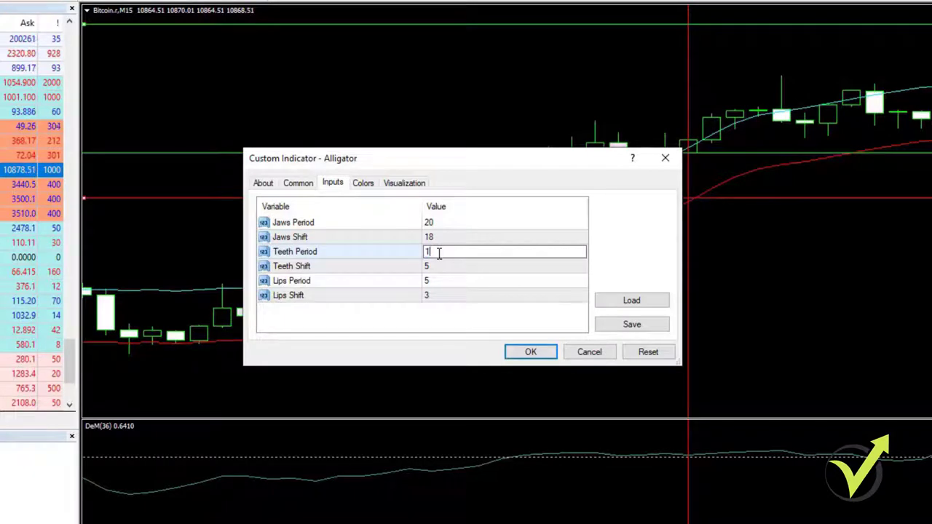
double_click(441, 267)
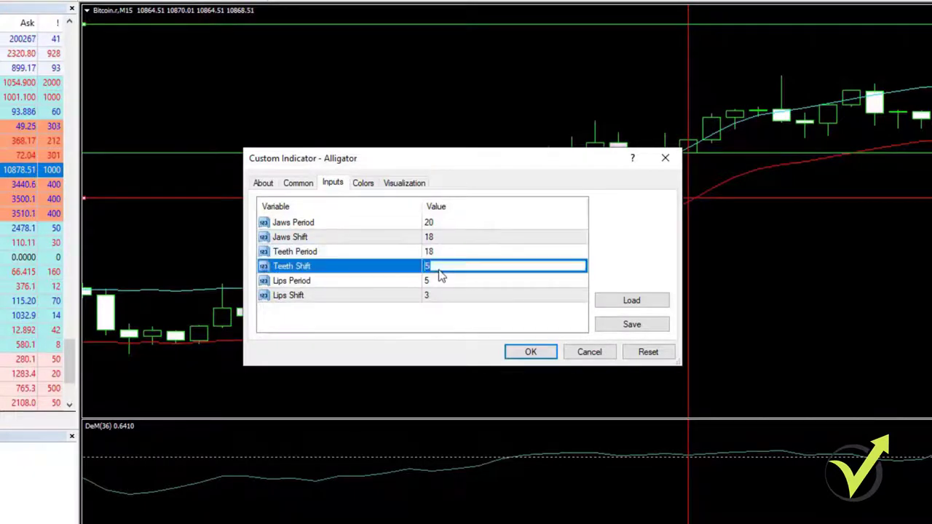
text(8)
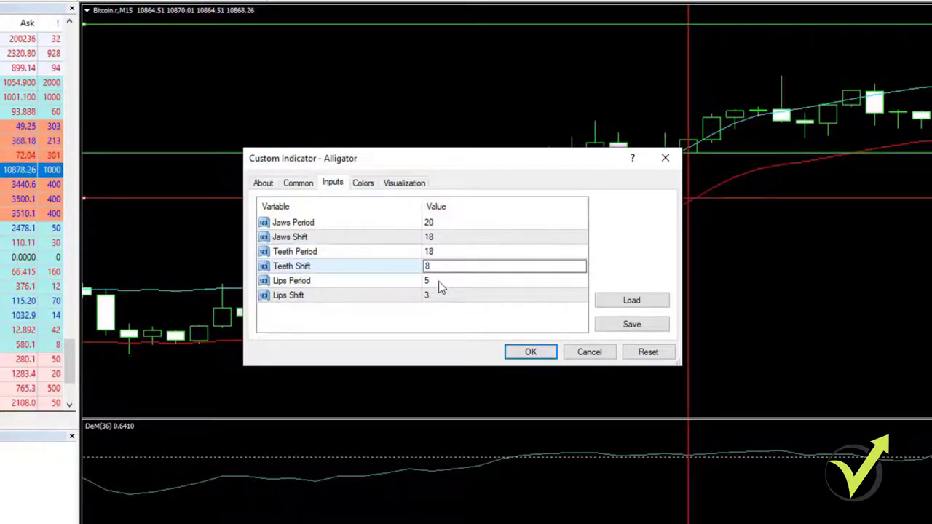
click(439, 285)
click(440, 286)
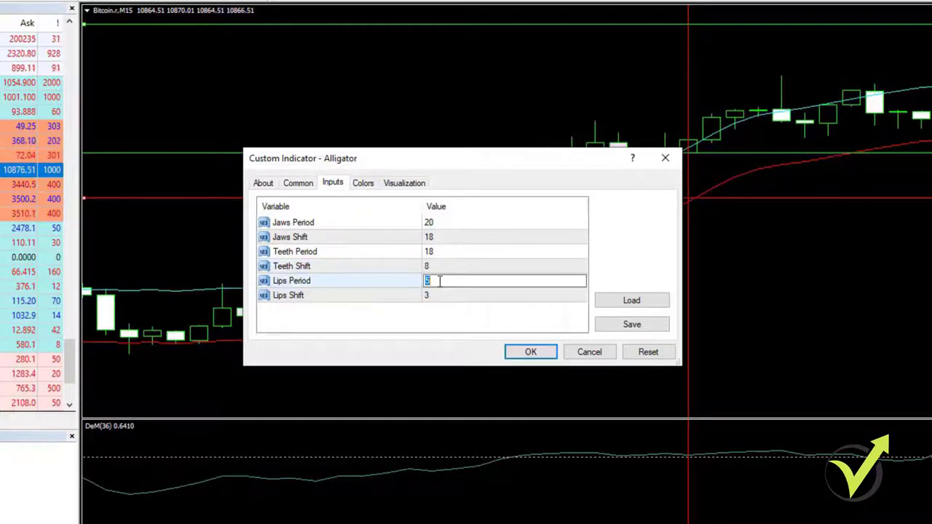
text(8)
double_click(438, 295)
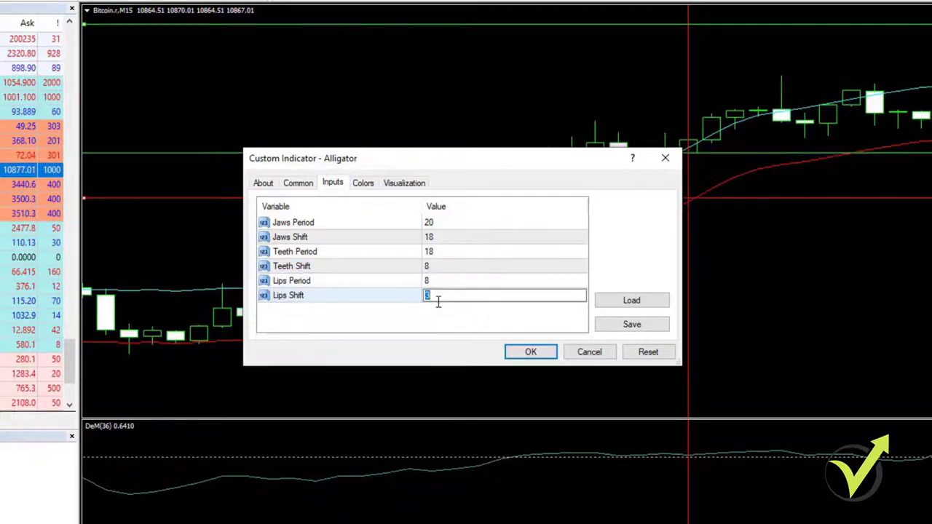
text(5)
click(525, 354)
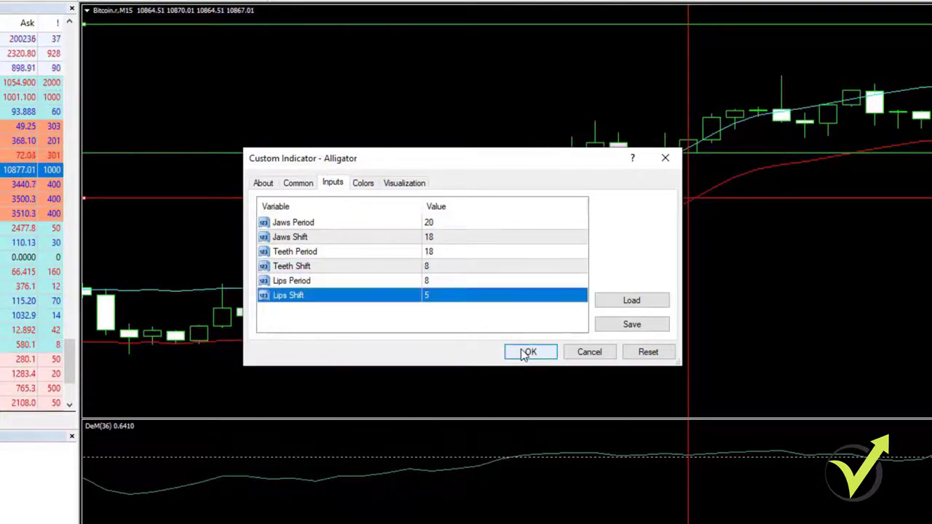
click(527, 353)
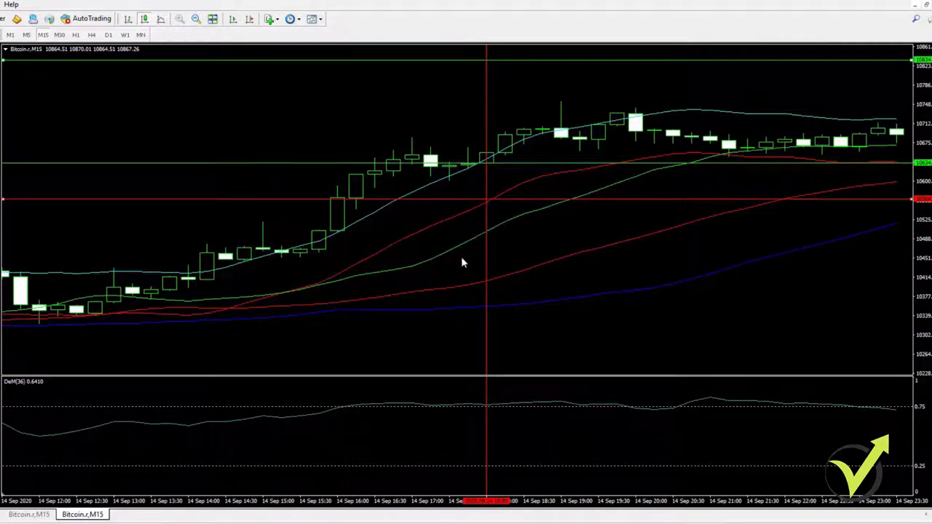
Follow the candles after the 14 Sep entry into 15 Sep, examining the exit levels and where the Alligator lines cross.
mouse_move(472, 244)
mouse_move(470, 307)
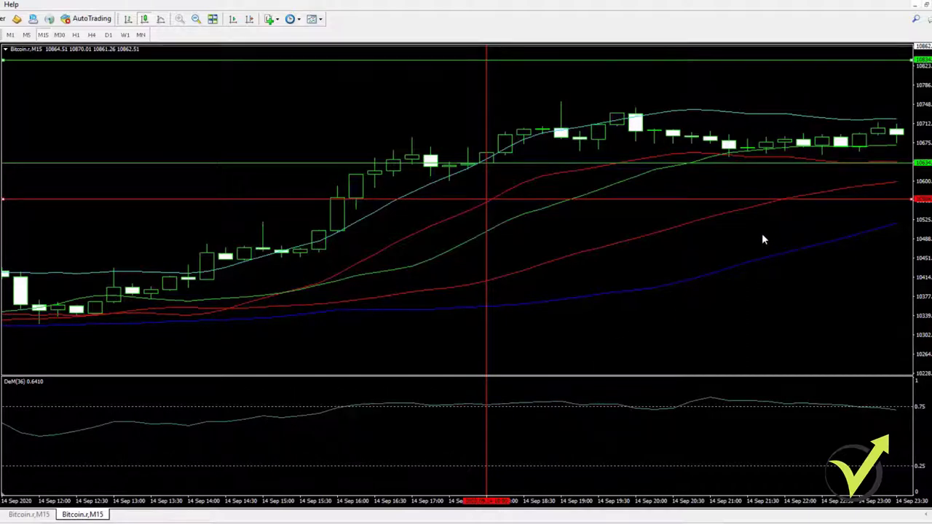
scroll(757, 239, down, 5)
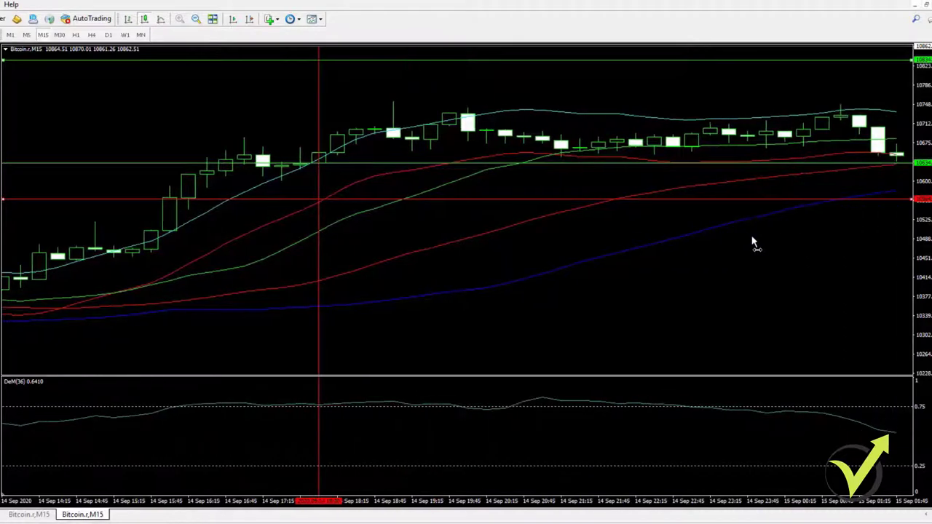
scroll(750, 236, down, 2)
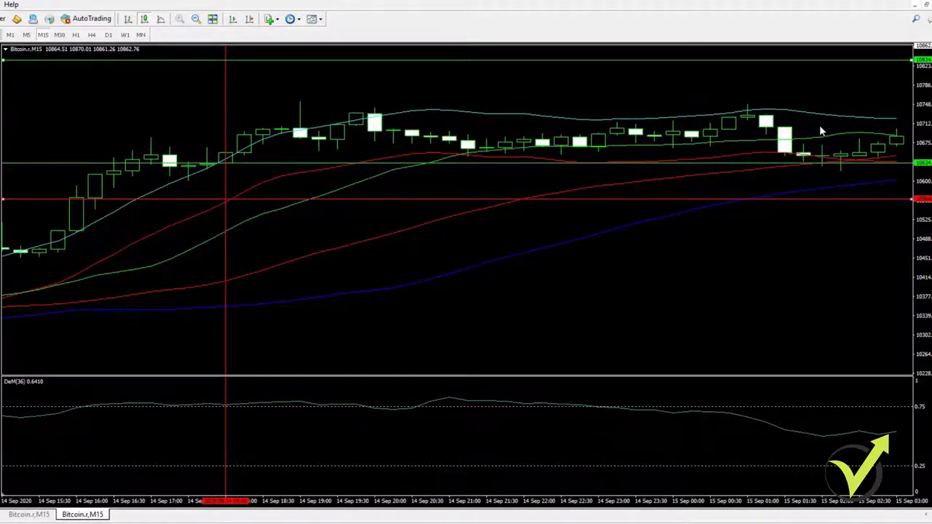
scroll(764, 219, down, 5)
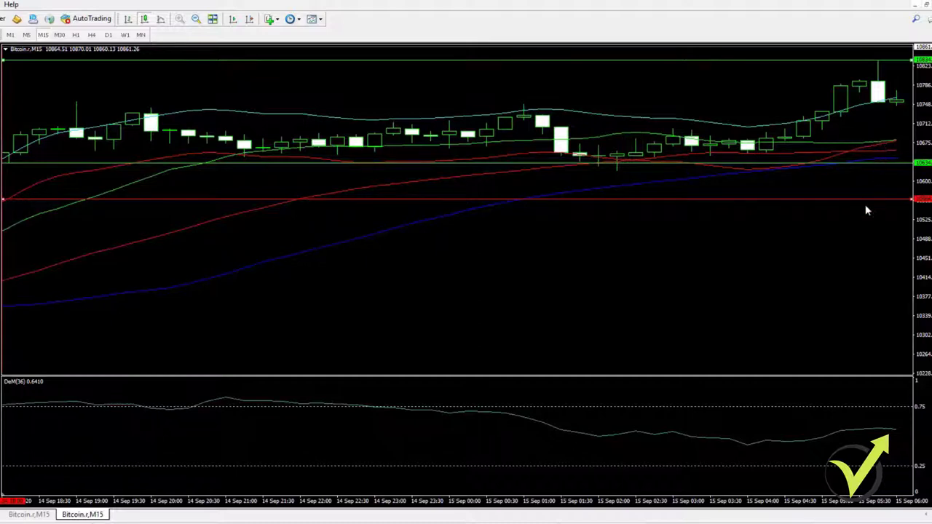
scroll(858, 218, down, 2)
scroll(856, 222, down, 2)
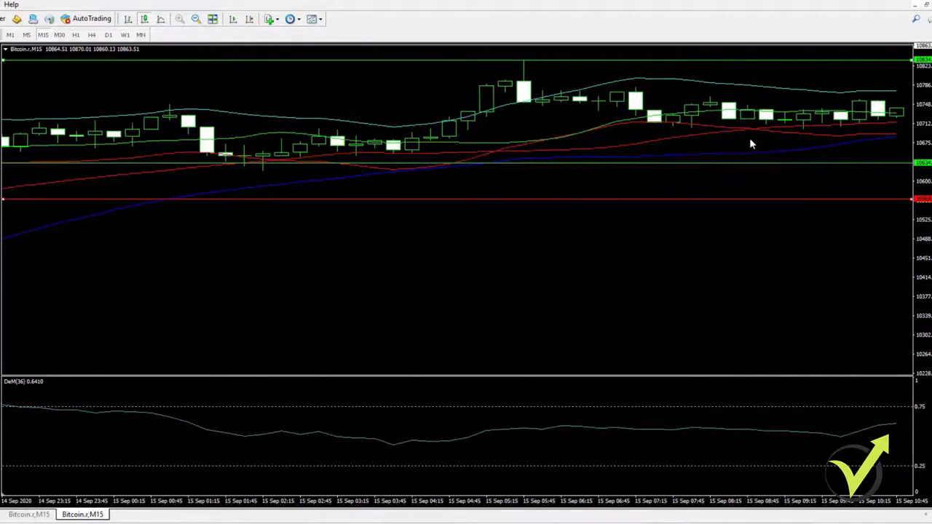
scroll(741, 138, down, 5)
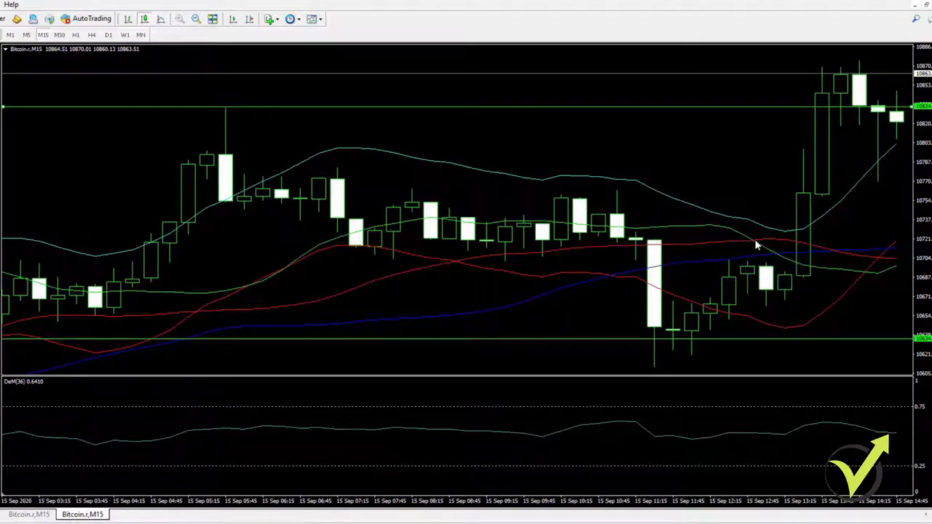
mouse_move(754, 242)
middle_click(474, 187)
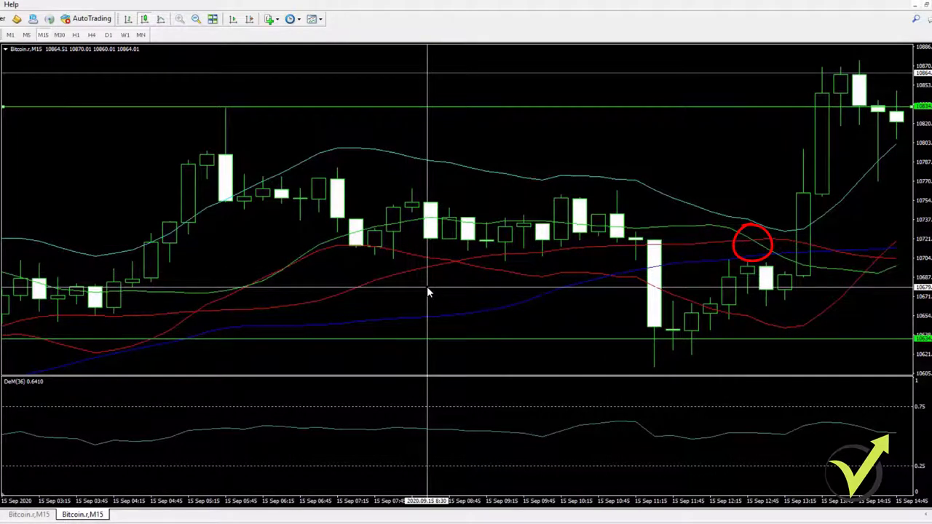
key(Escape)
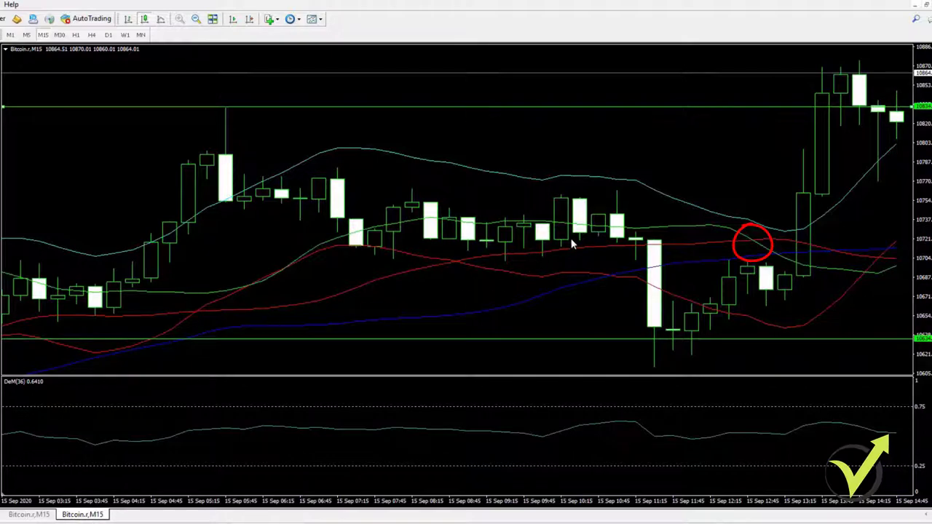
Change the Envelopes indicator's Lower Band colour to Aqua.
right_click(518, 275)
click(527, 283)
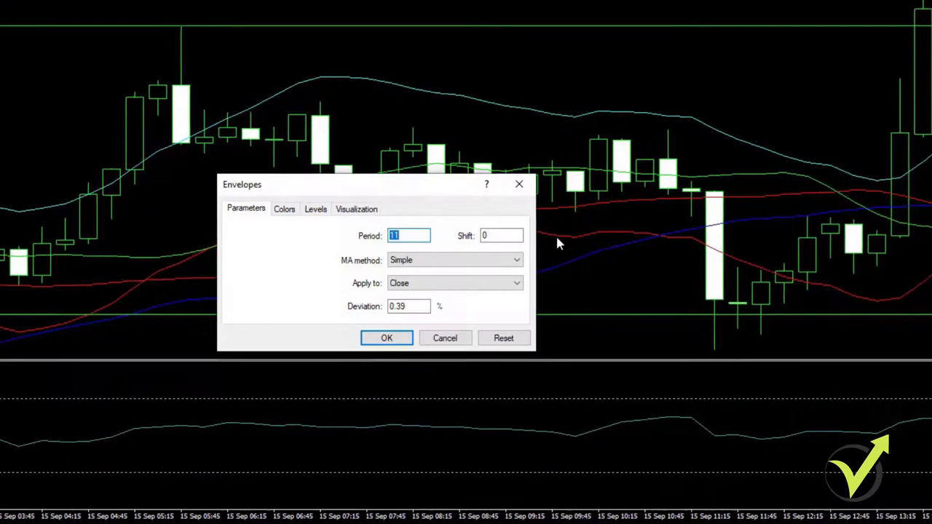
click(314, 209)
click(292, 210)
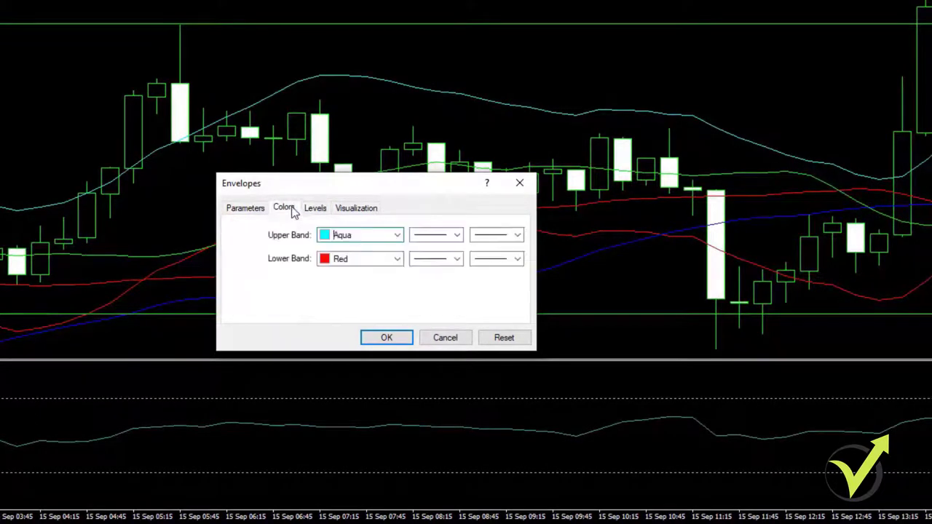
click(397, 259)
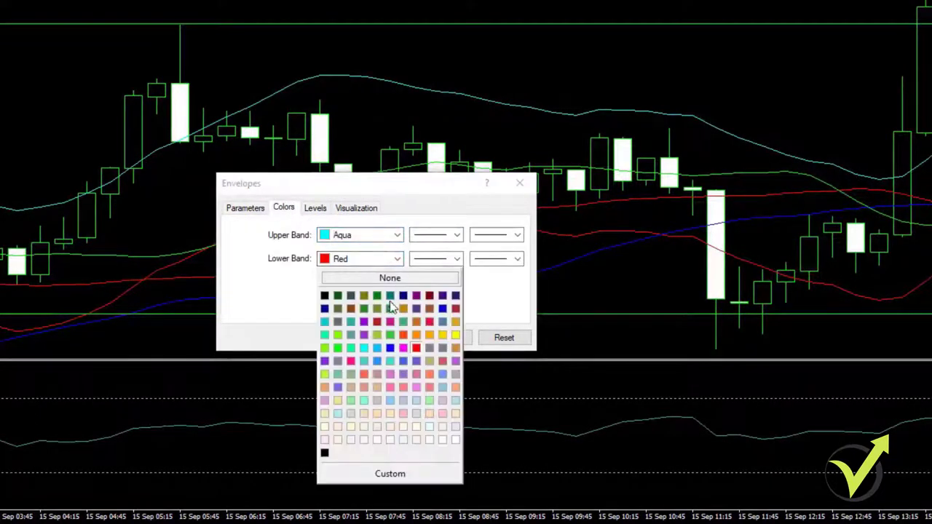
click(363, 349)
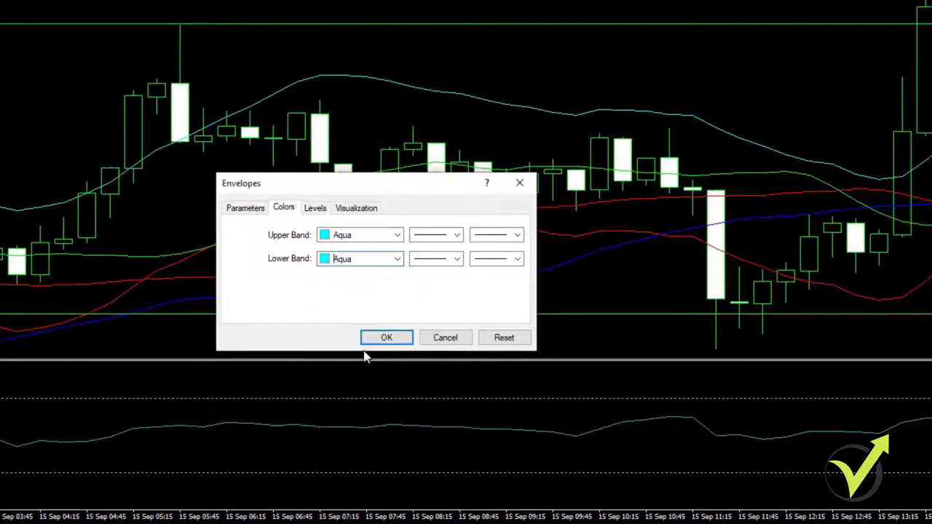
click(380, 339)
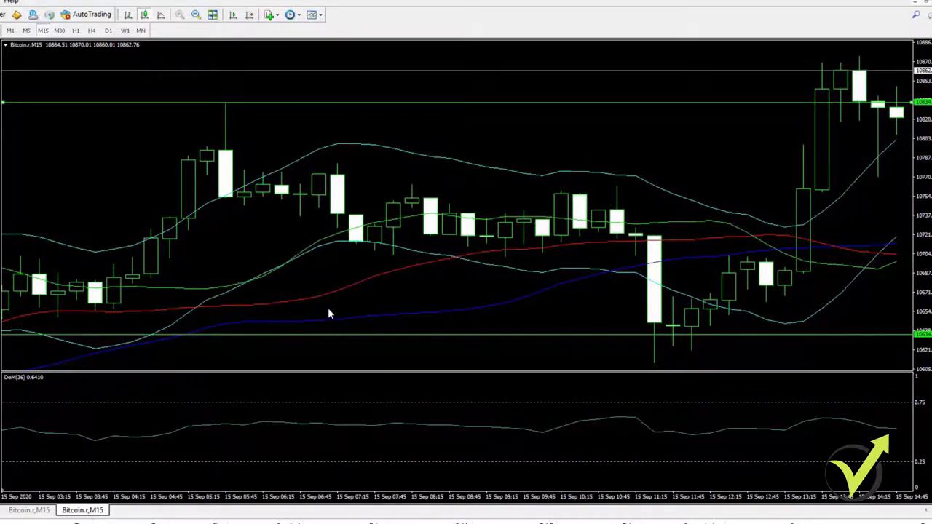
Review the trade again from the entry through 15 Sep 17:00, comparing price with the Alligator lines and the upper exit level.
scroll(375, 306, up, 10)
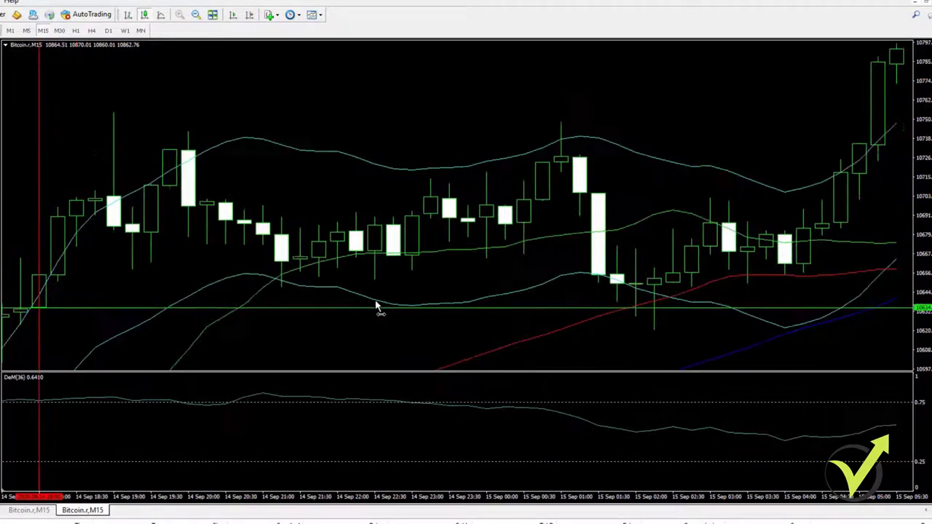
scroll(376, 306, down, 8)
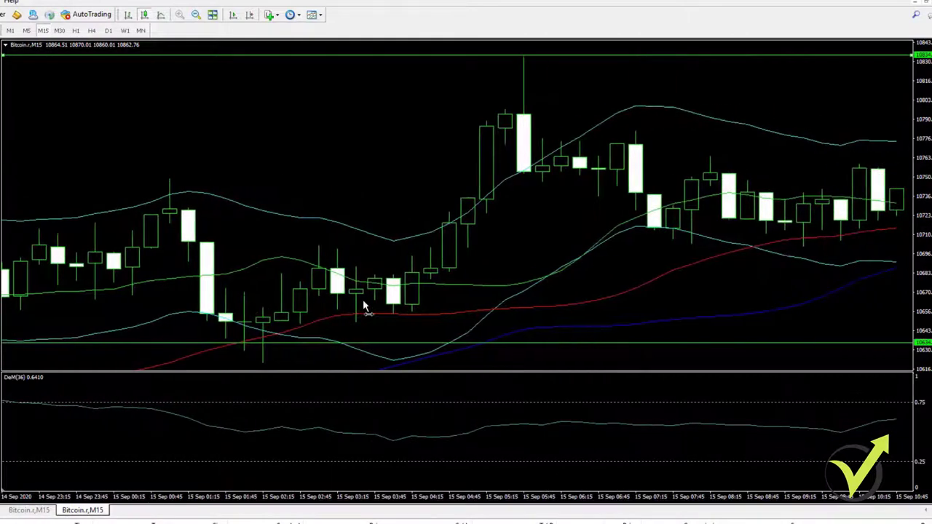
scroll(361, 307, down, 10)
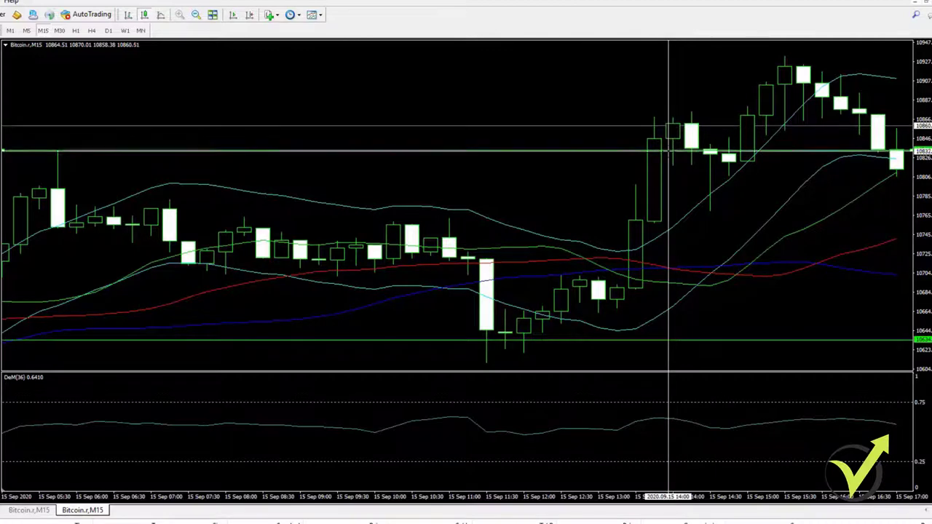
mouse_move(645, 158)
mouse_down()
mouse_move(575, 208)
mouse_move(365, 226)
mouse_up()
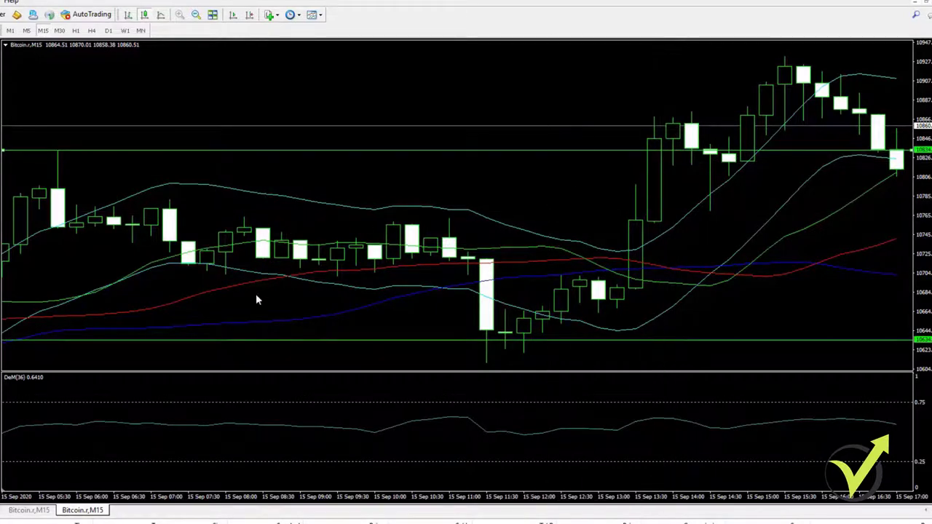
Review the whole 14 to 16 Sep example trade at a wider scale, comparing price with the entry, stop-loss and take-profit levels.
scroll(256, 295, up, 5)
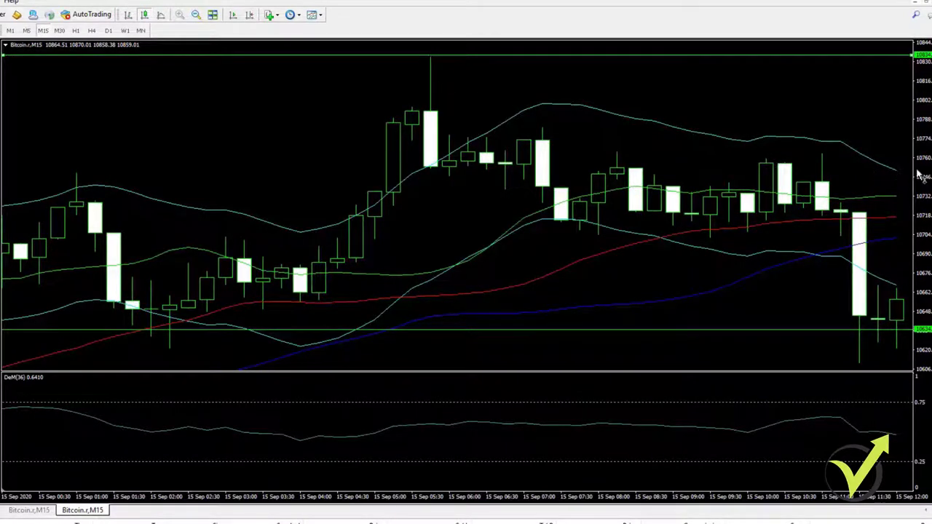
drag(919, 176, 928, 236)
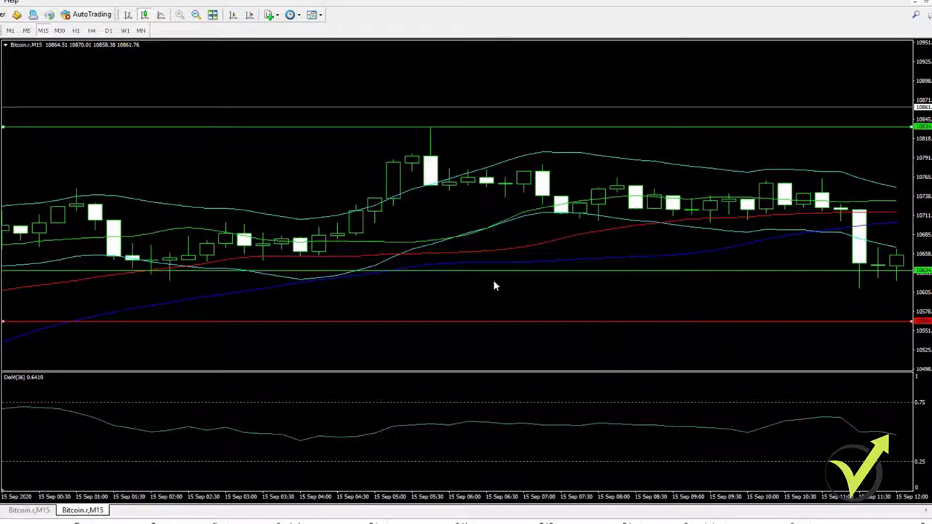
click(197, 17)
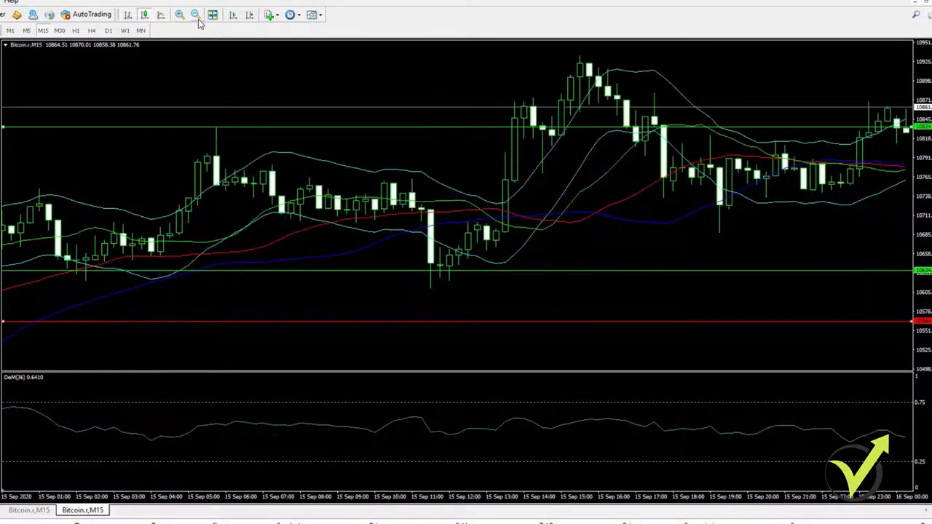
click(196, 16)
scroll(451, 284, down, 10)
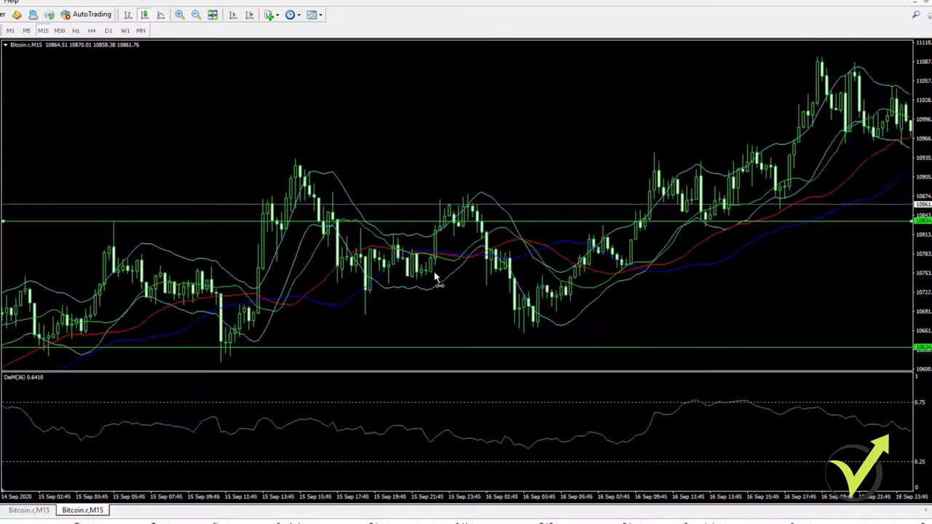
scroll(513, 277, up, 3)
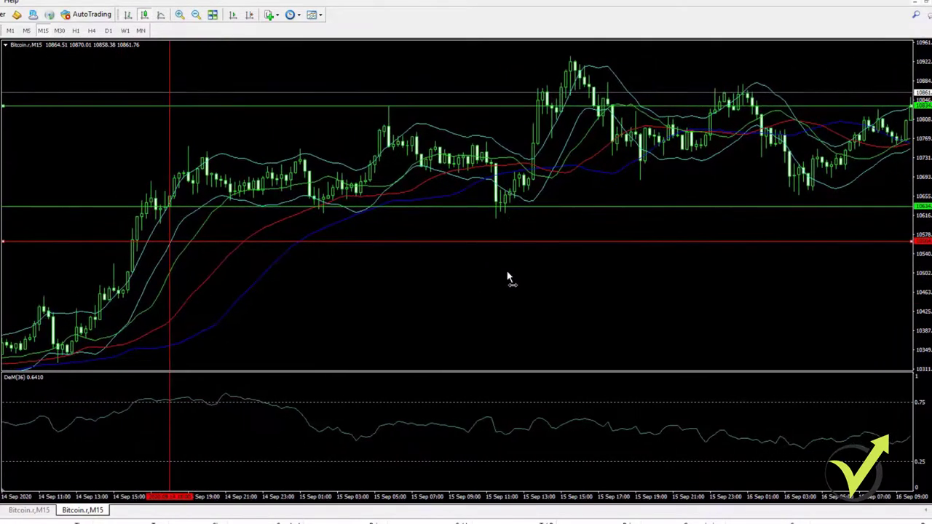
scroll(518, 277, down, 6)
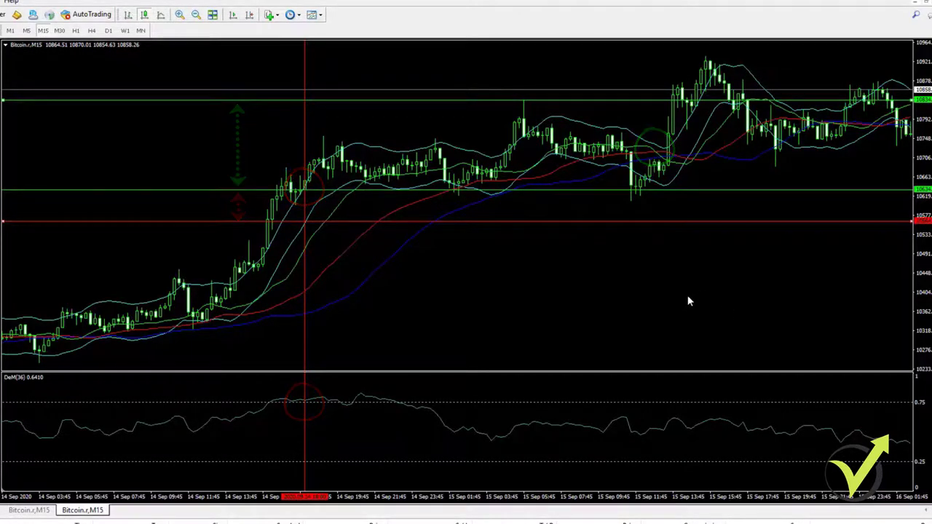
Delete the previous trade's horizontal entry, stop-loss and take-profit lines, with the 21 Sep price drop in view.
drag(903, 90, 392, 89)
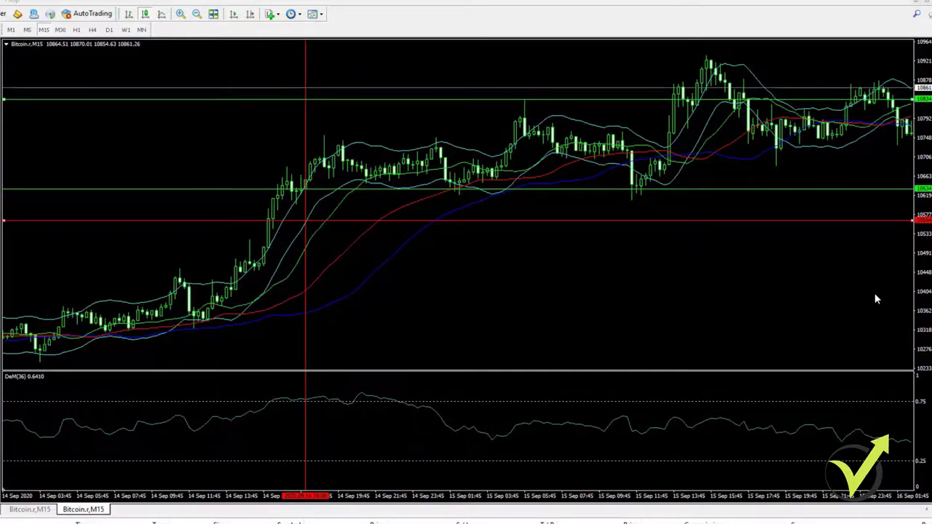
drag(874, 295, 161, 338)
scroll(595, 333, down, 5)
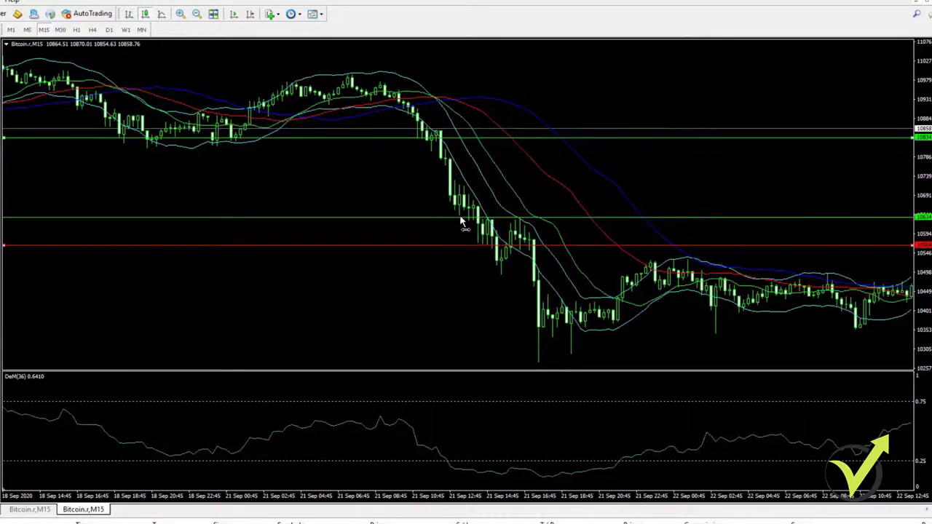
key(Delete)
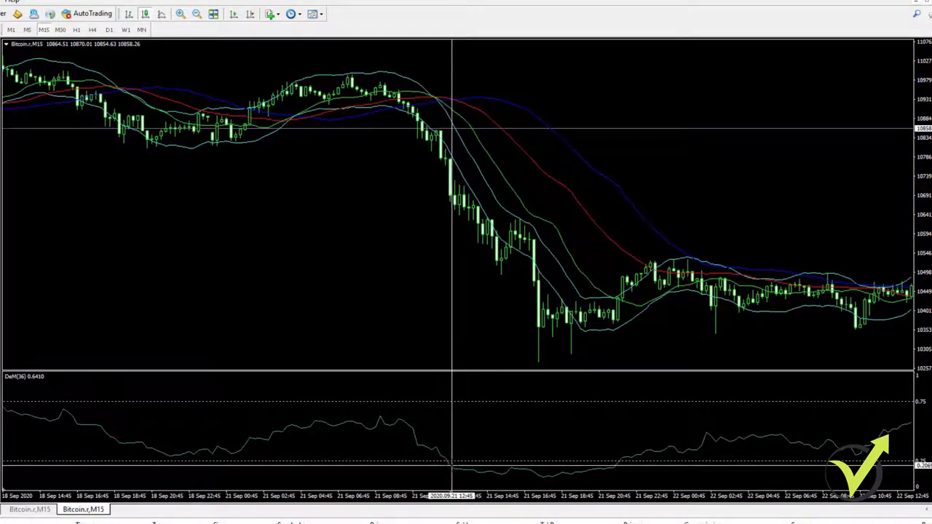
Examine the 21 Sep sell setup against DeMarker's 0.25 level and follow the Alligator lines through 22 Sep for the exit.
mouse_move(456, 464)
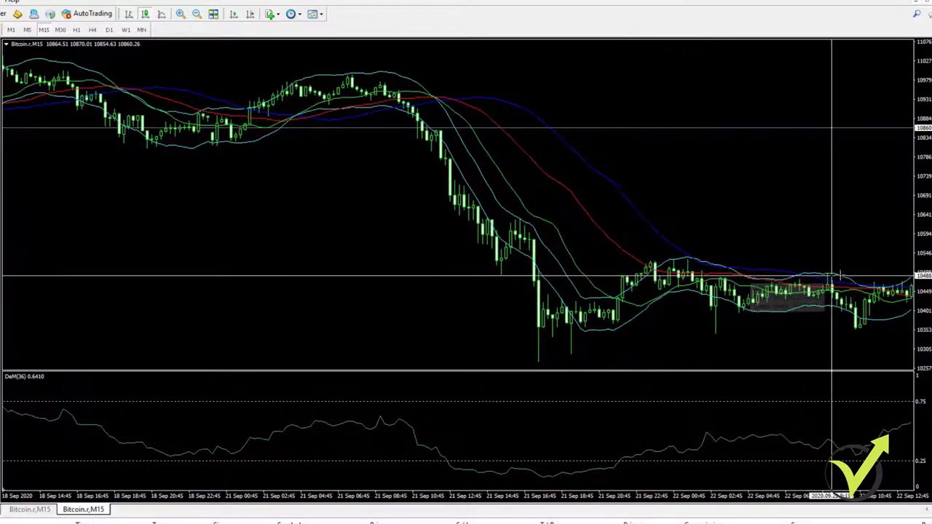
mouse_move(798, 346)
mouse_down()
mouse_move(822, 341)
mouse_move(790, 344)
mouse_up()
scroll(783, 342, down, 5)
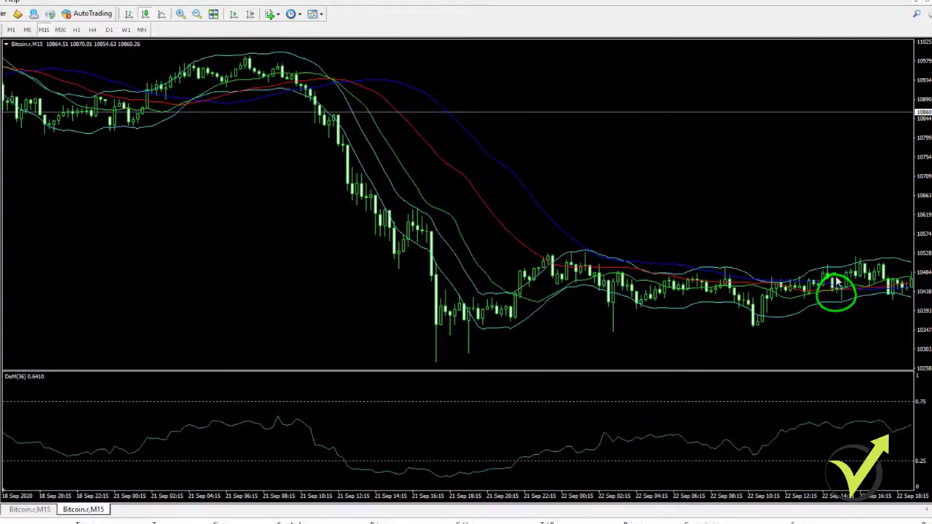
Look back from the 21 Sep drop to 16 Sep, examining price against the Envelopes bands, Alligator lines and DeMarker levels.
drag(174, 246, 570, 200)
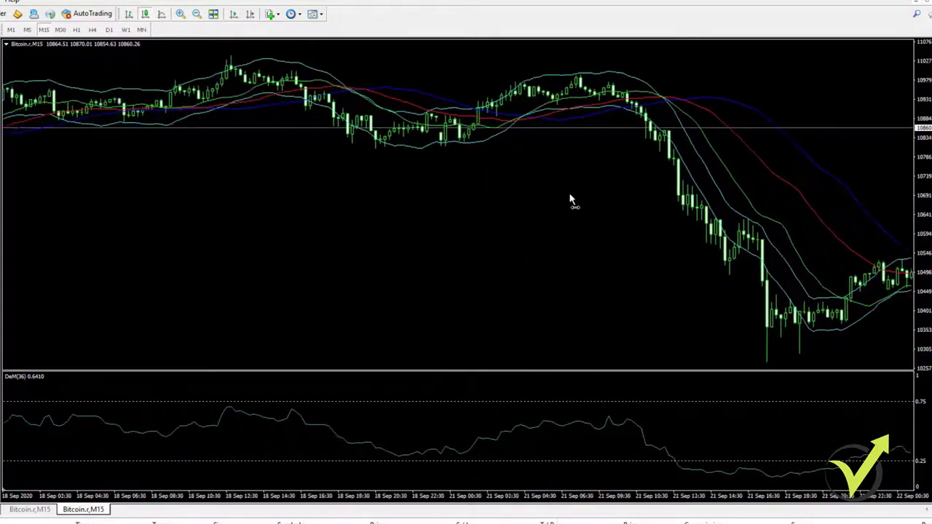
drag(670, 221, 466, 230)
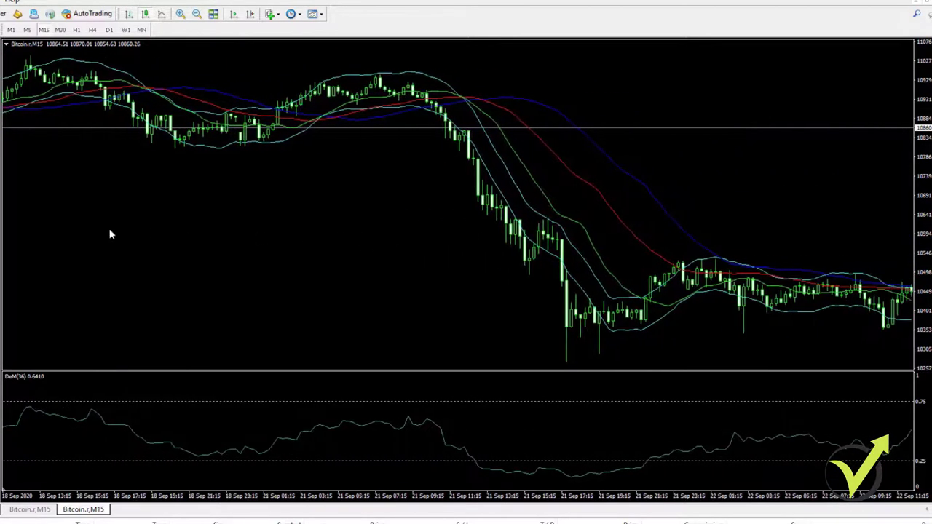
drag(109, 234, 739, 169)
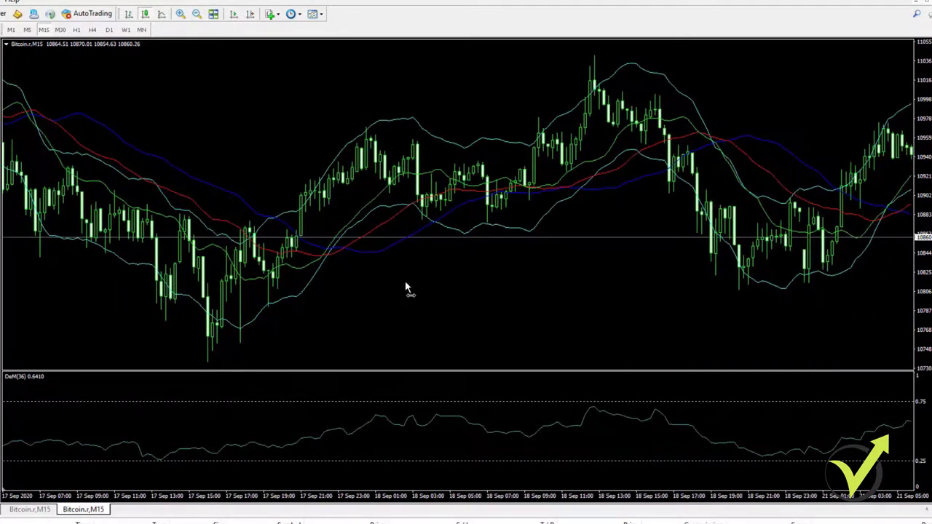
drag(406, 288, 500, 277)
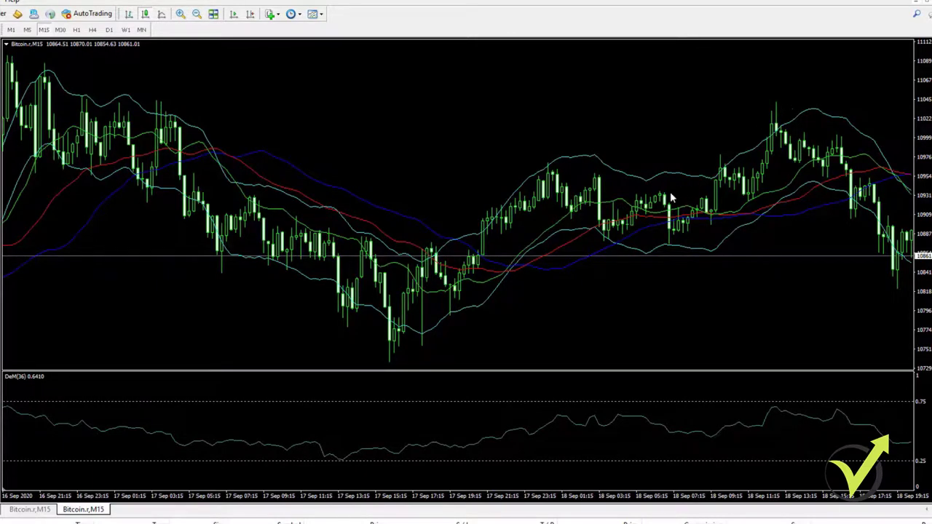
mouse_move(659, 196)
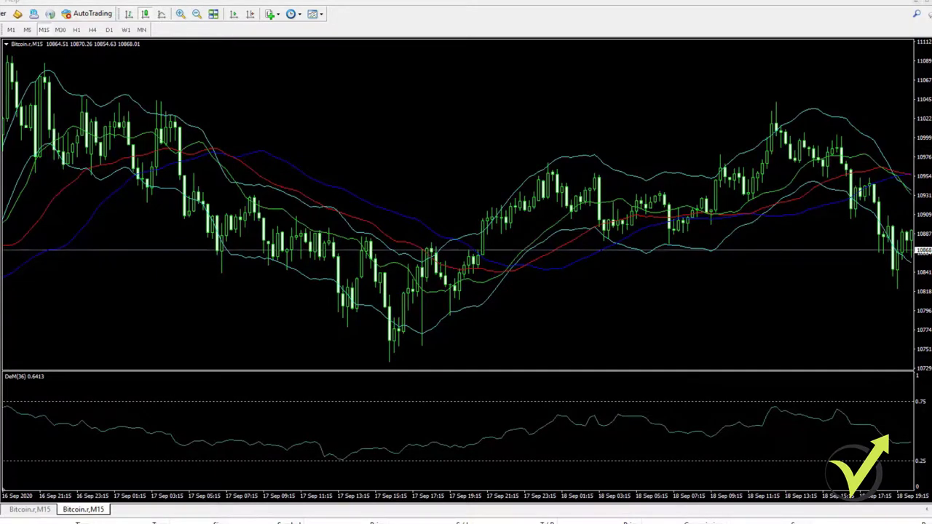
Switch to the EnDe BTC M15 PDF in Microsoft Edge and place its window over the chart to read the strategy rules.
key(alt+Tab)
drag(575, 80, 537, 95)
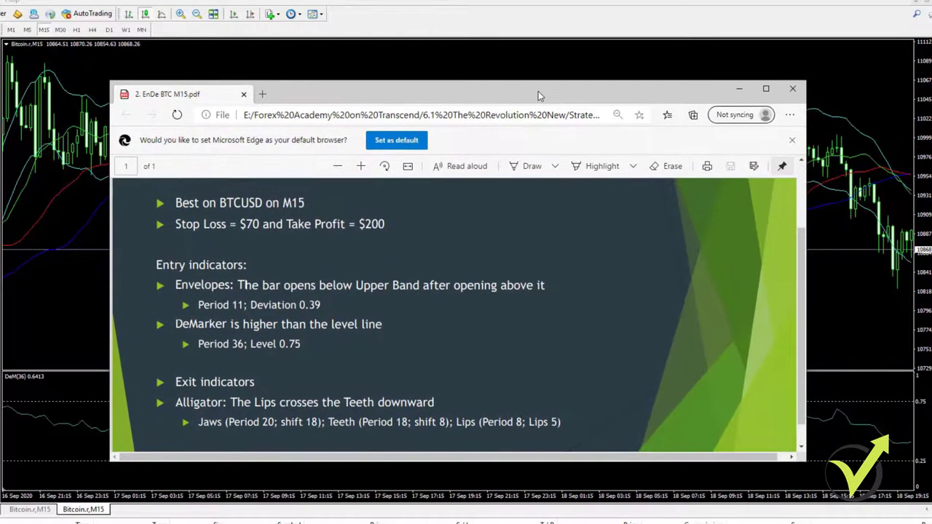